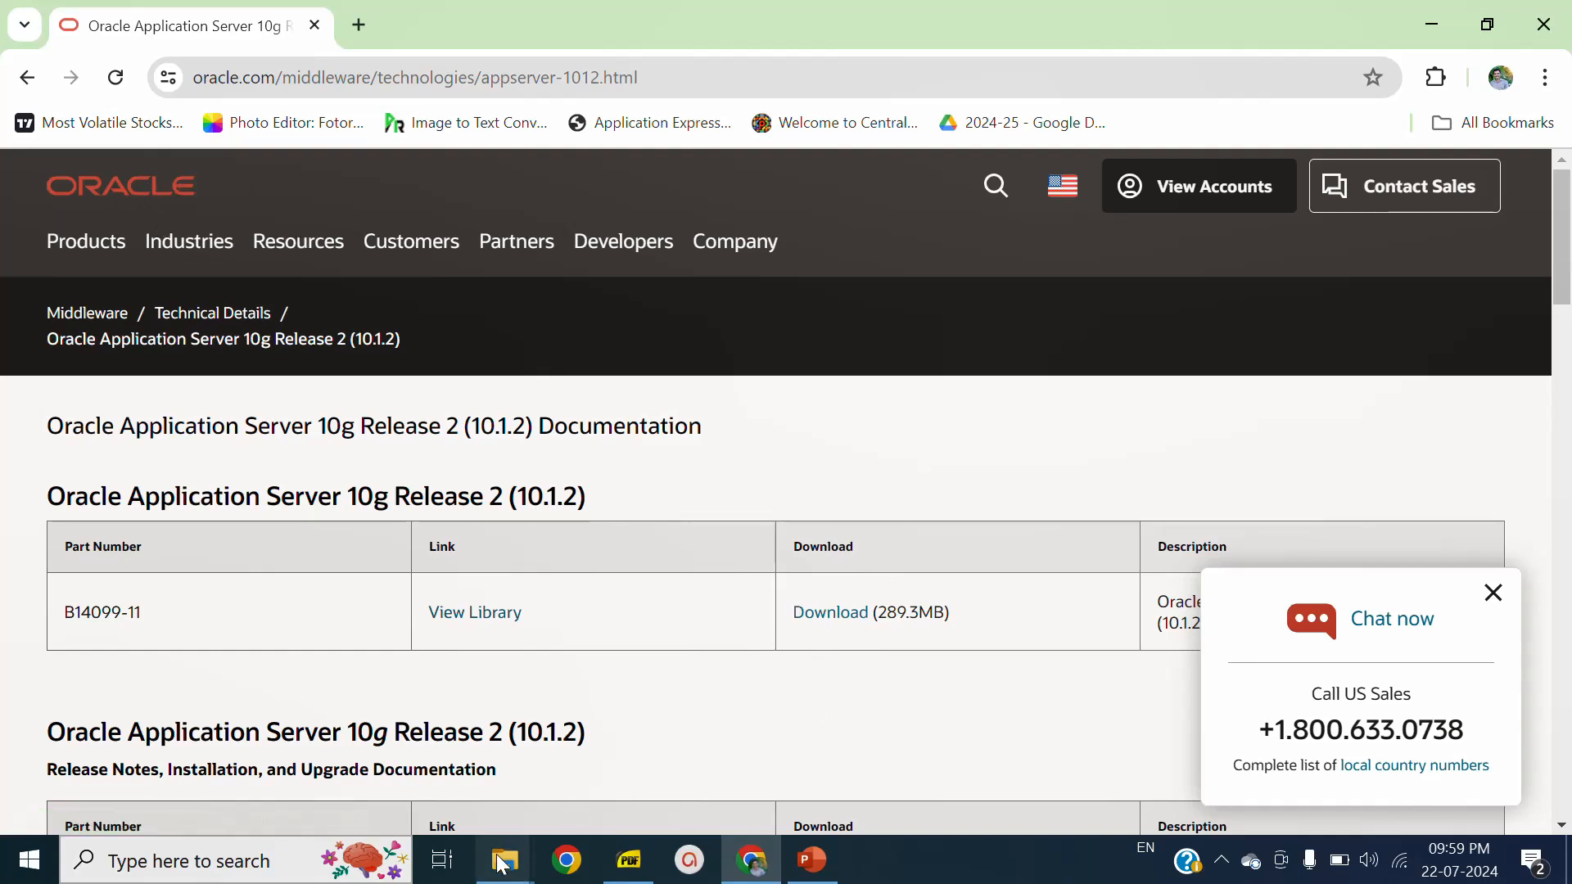
- Switch to File Explorer's ORACLE10g EXPRESS EDITION folder and run OracleXE.exe as administrator
mouse_move(505, 860)
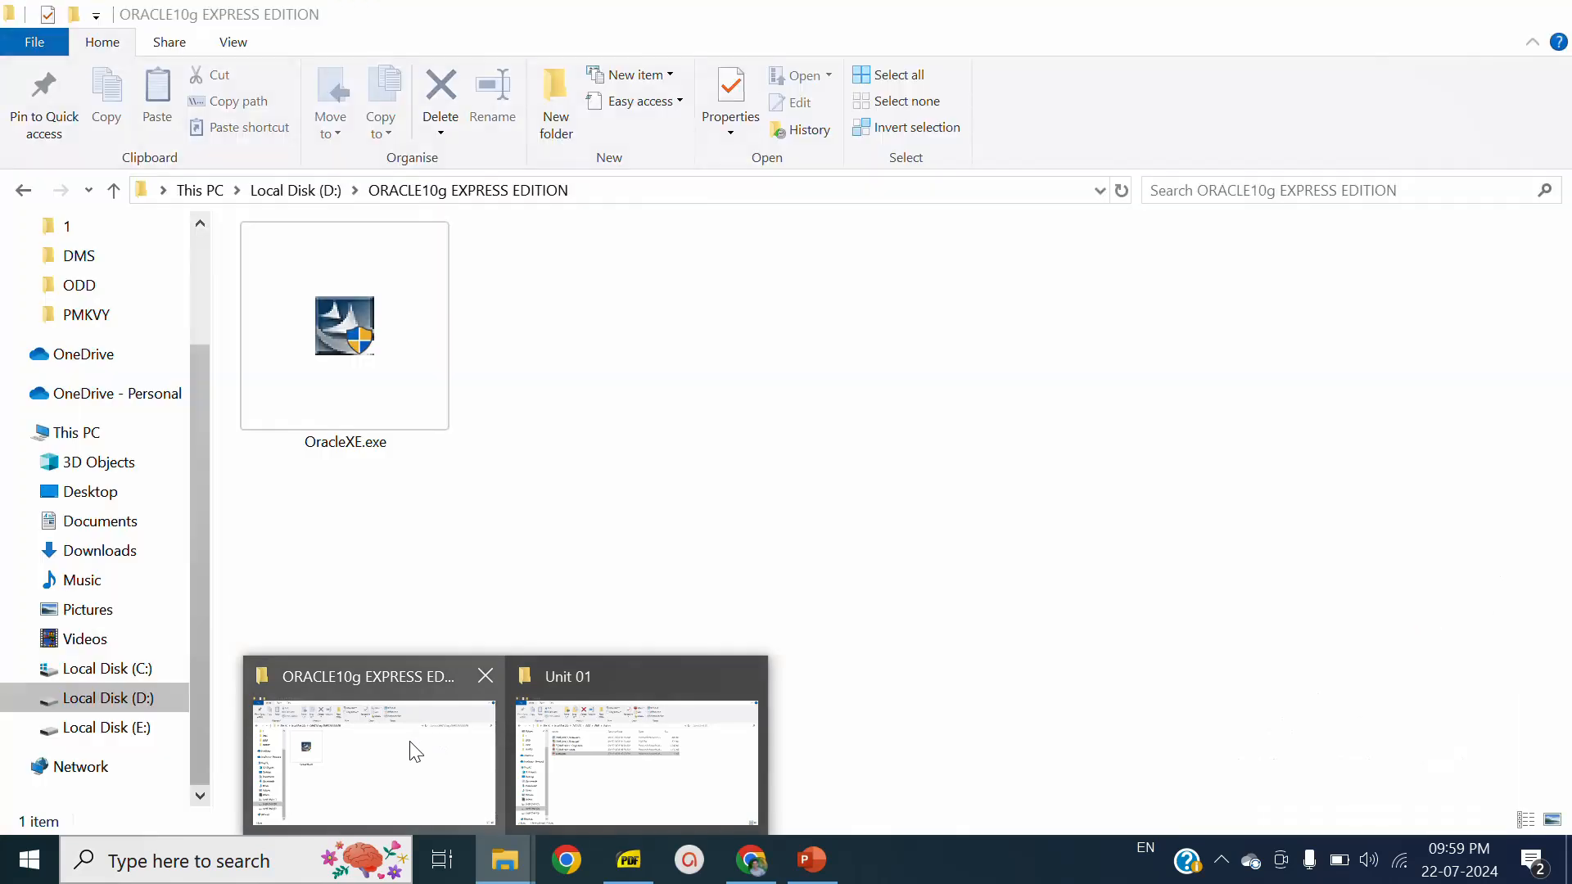
left_click(417, 745)
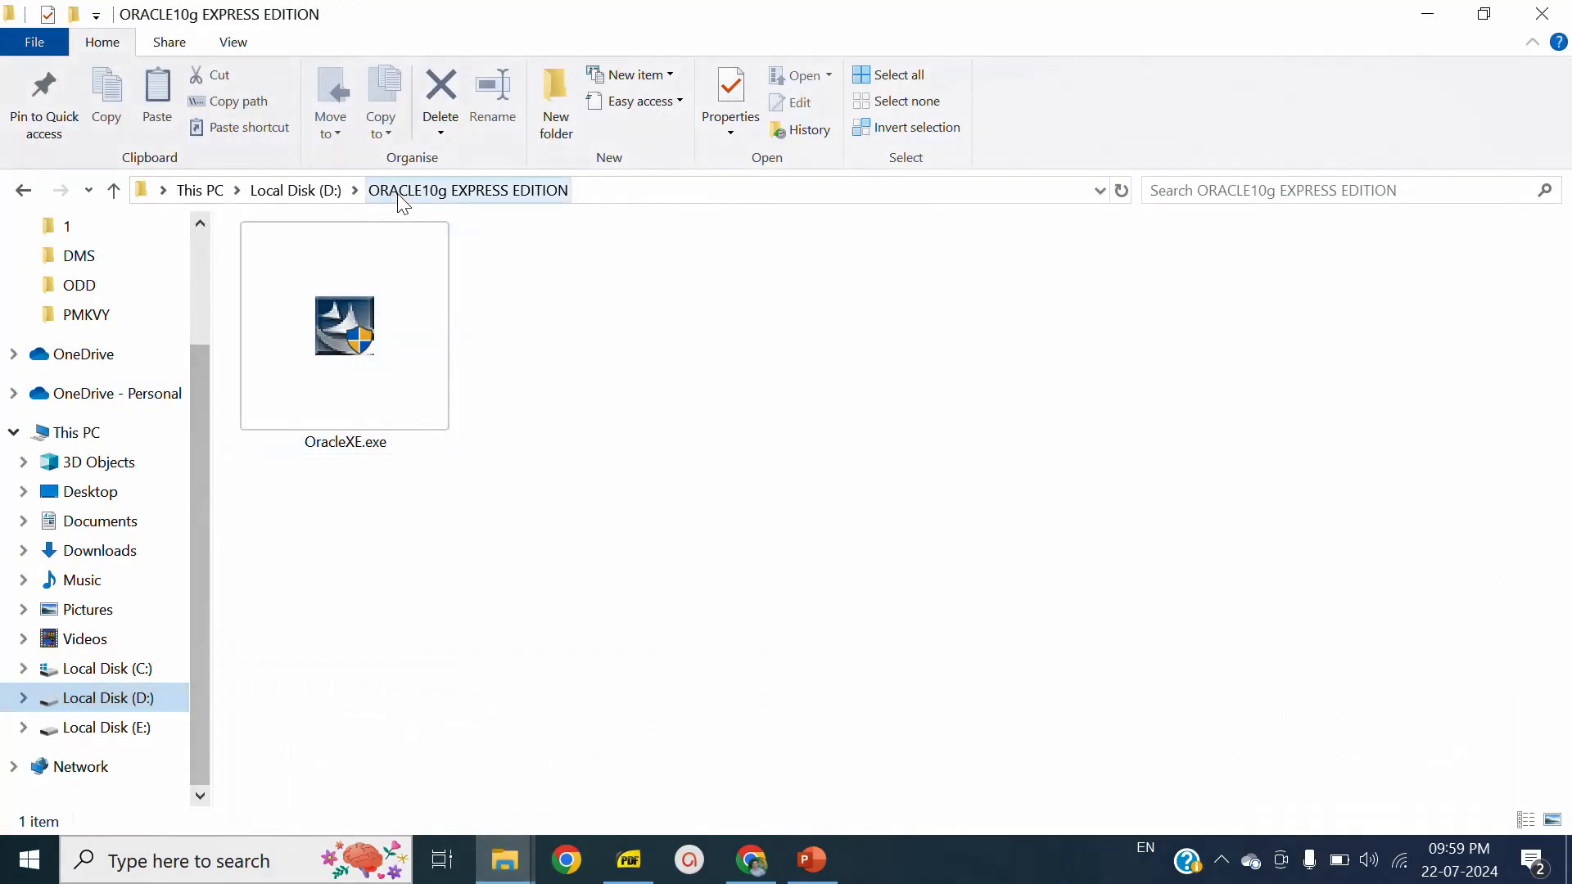
left_click(361, 360)
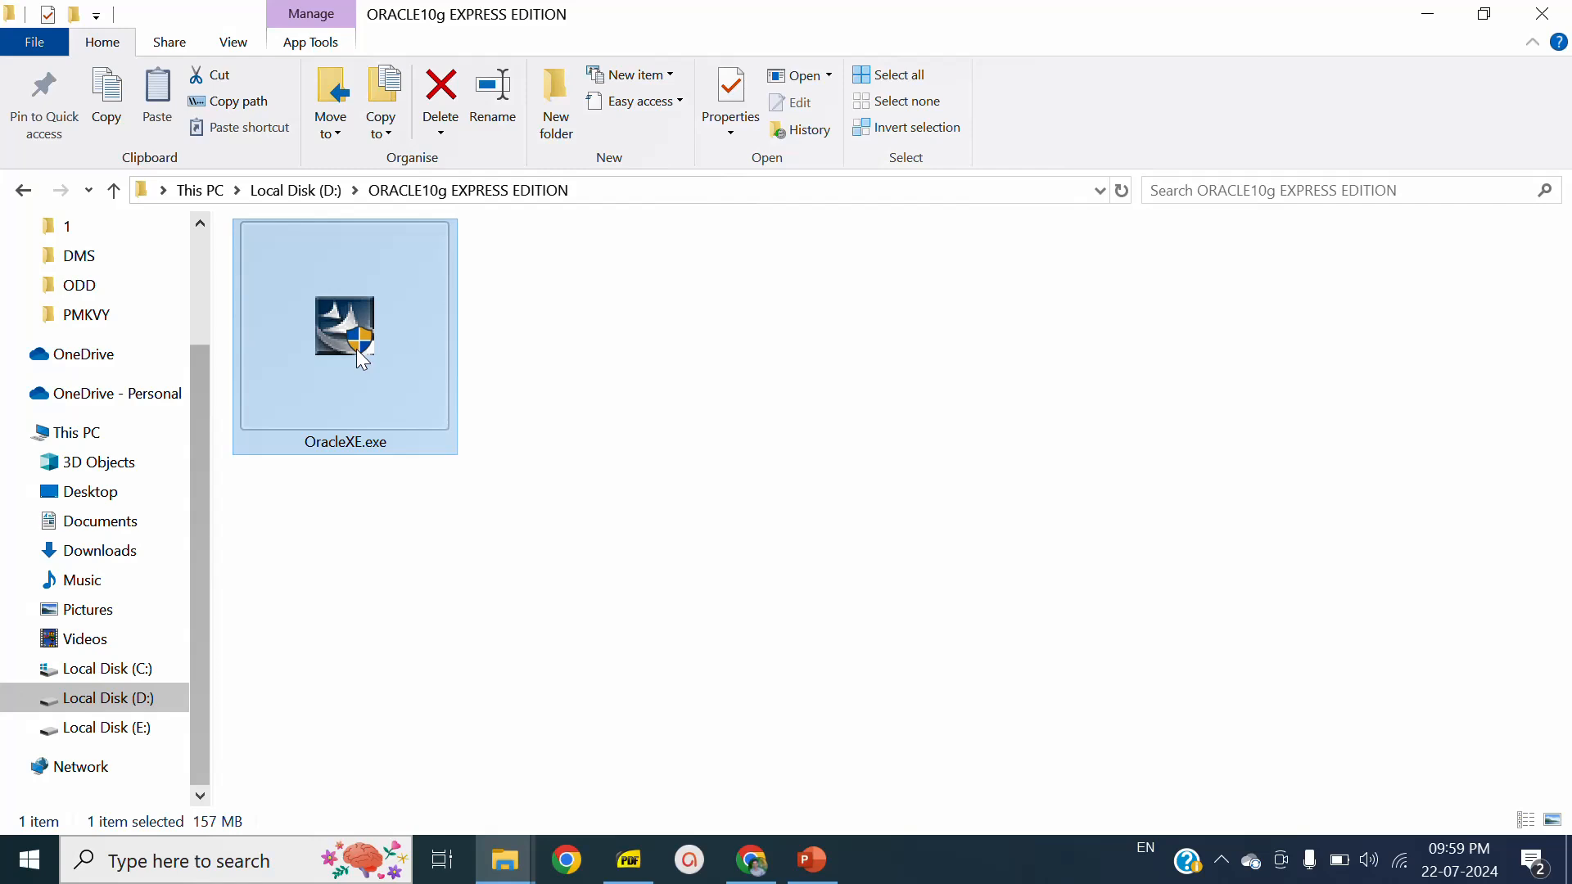
right_click(361, 361)
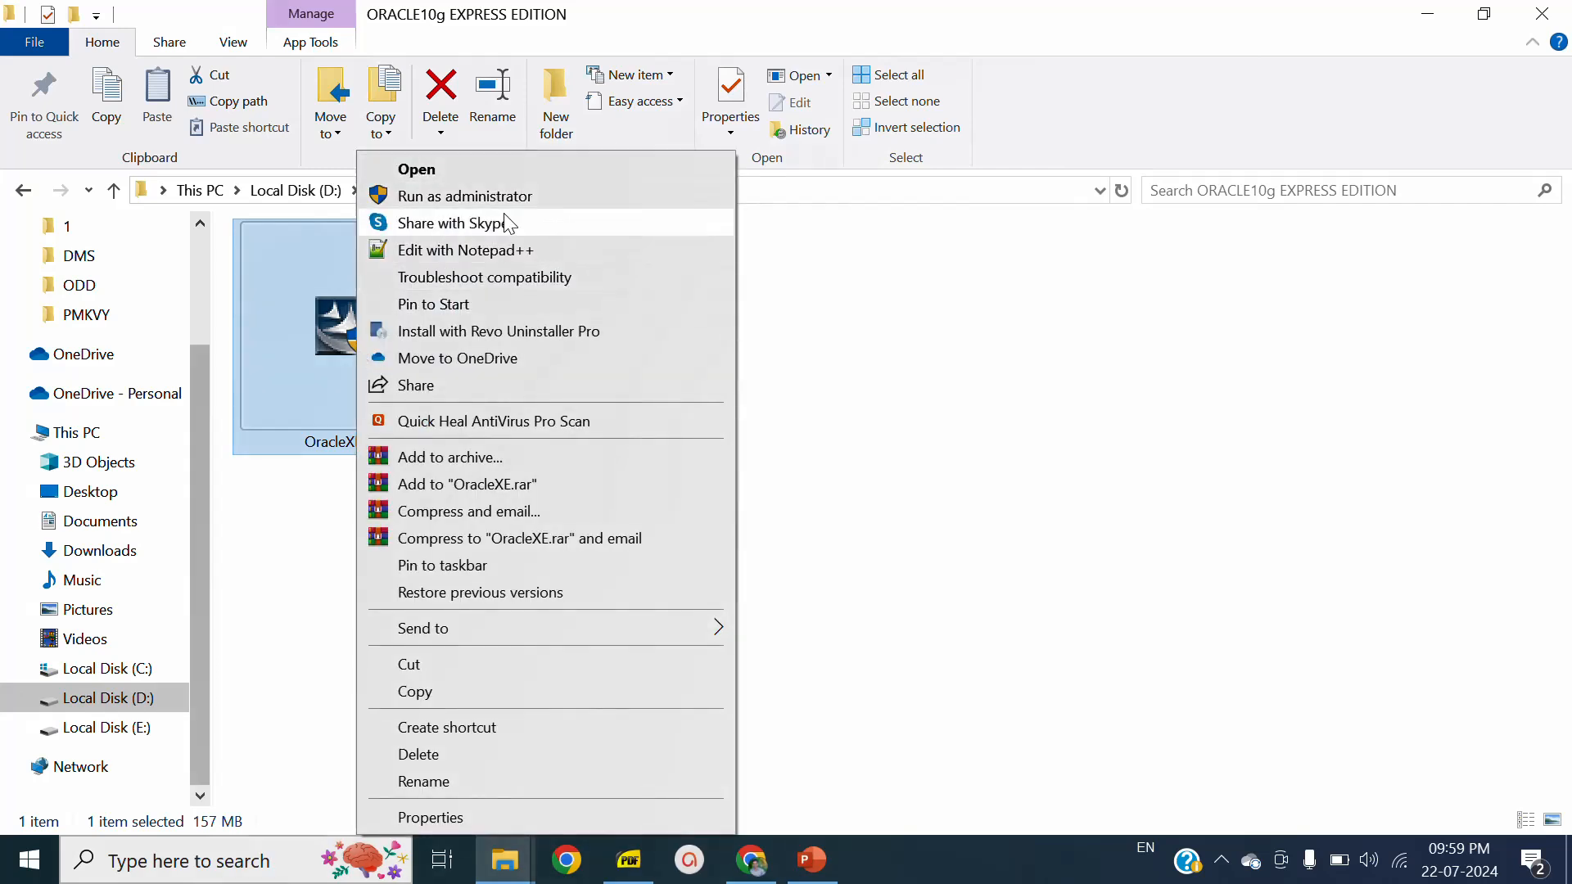
left_click(534, 192)
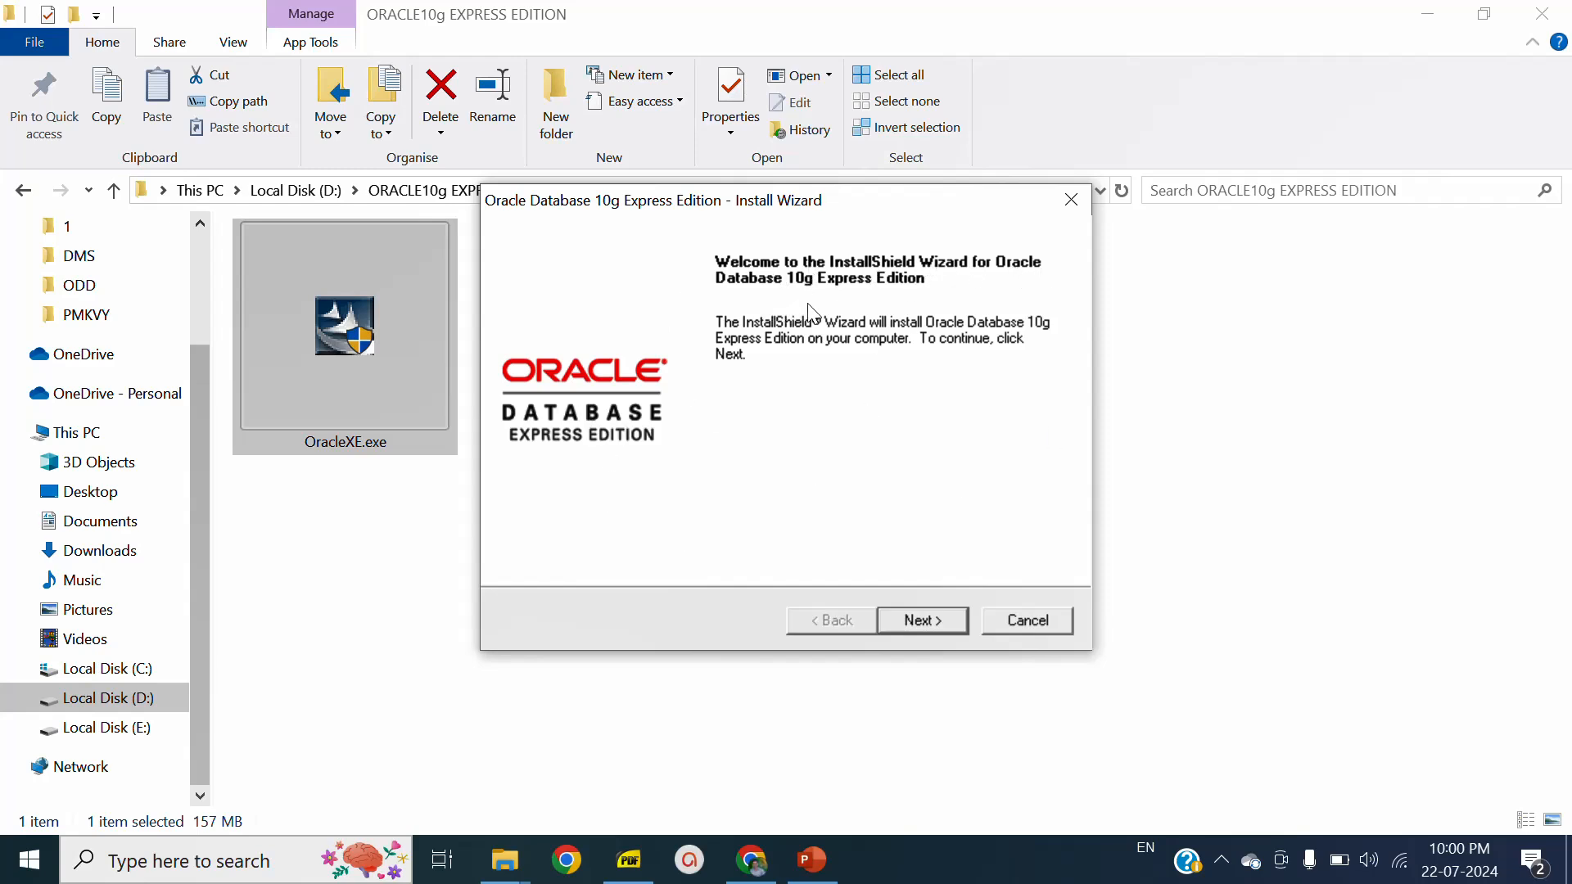
- Accept the license agreement and keep C:\oraclexe\ as the destination folder for Oracle Database 10g Express Edition
left_click(937, 620)
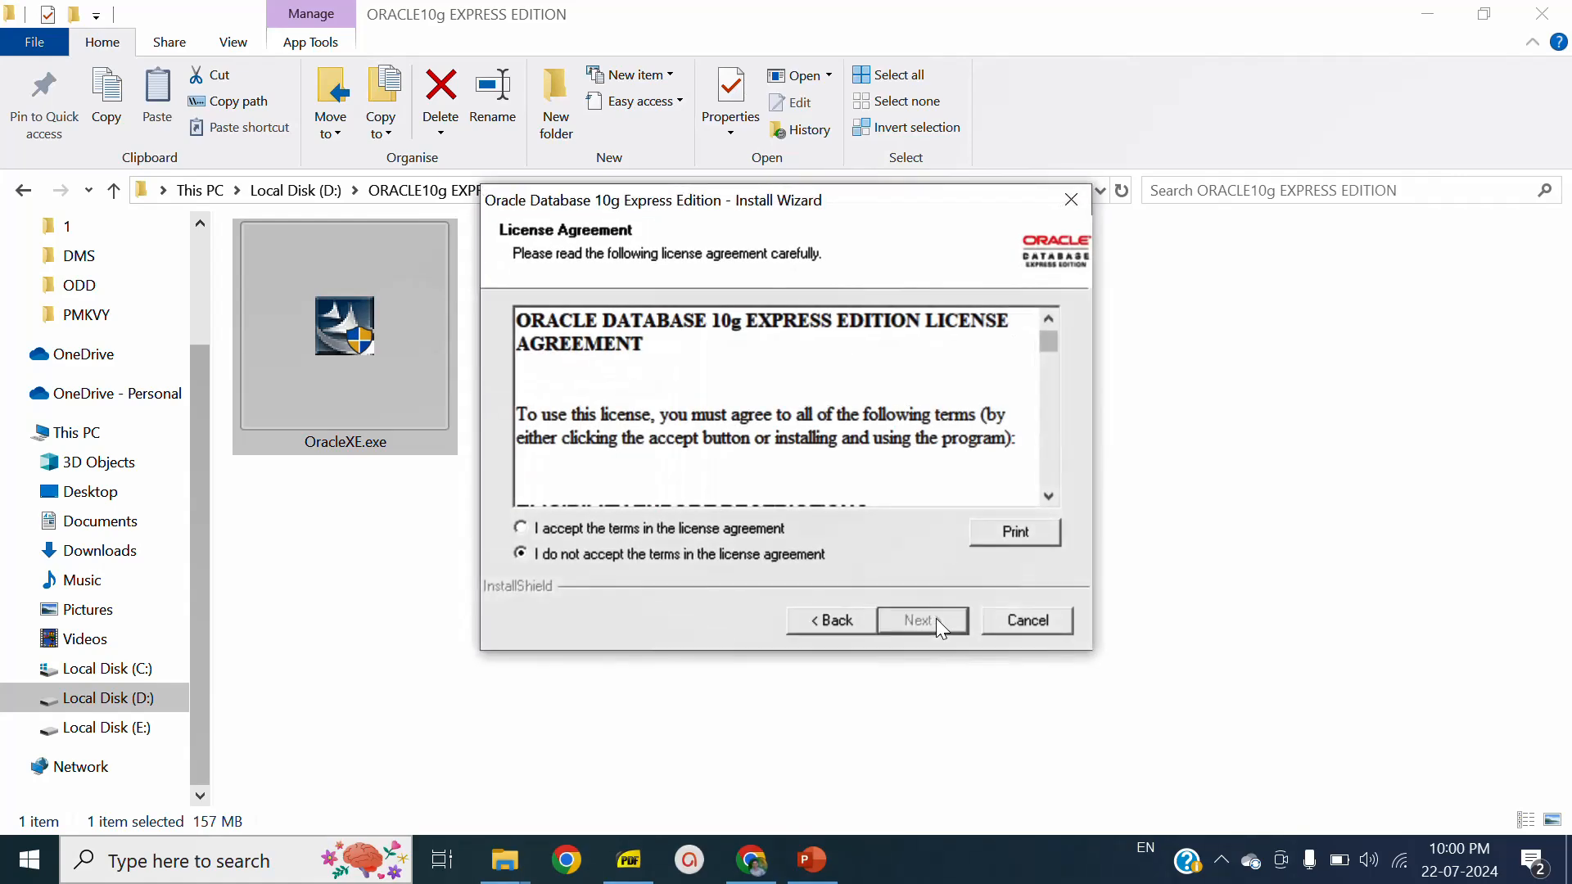
left_click(656, 531)
left_click(936, 620)
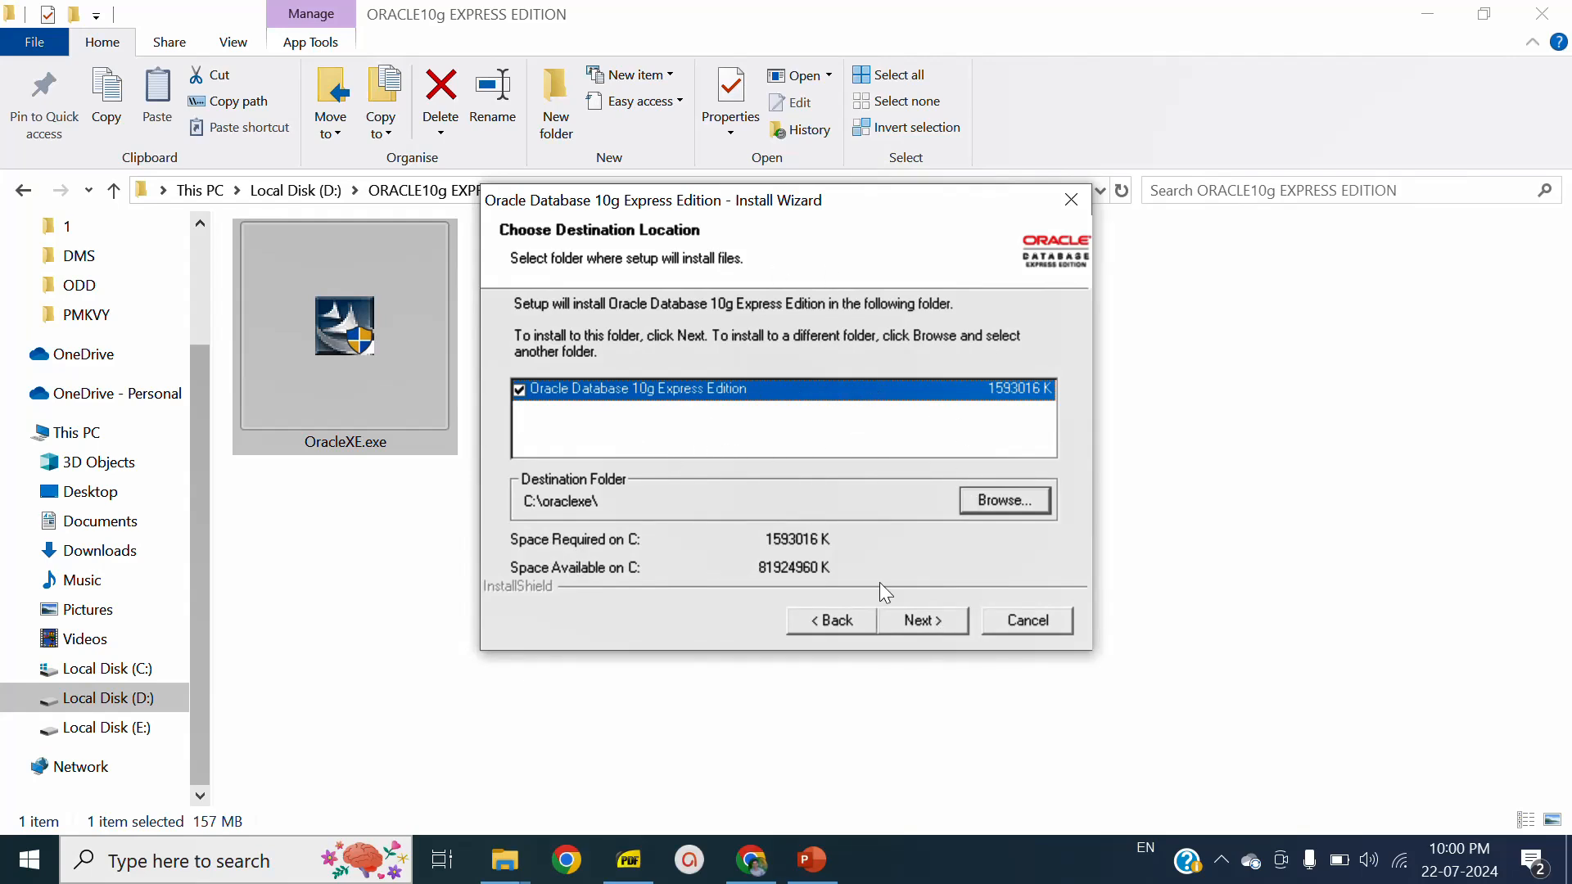
left_click(936, 627)
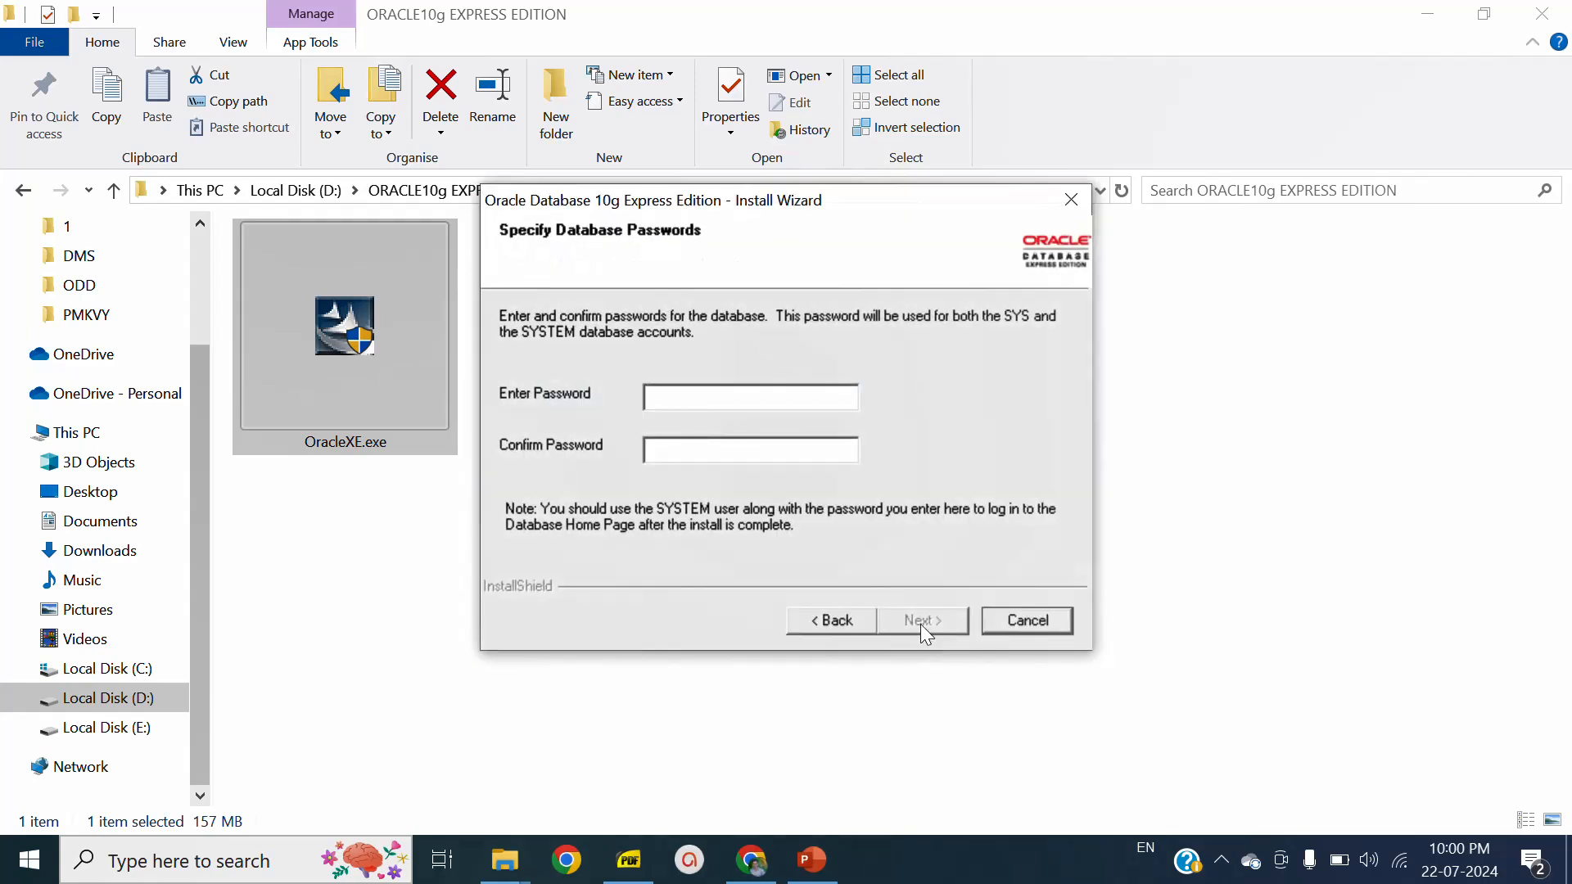
- Enter and confirm the database password for the SYS and SYSTEM accounts and proceed to the installation summary
left_click(719, 404)
type("*******")
left_click(930, 619)
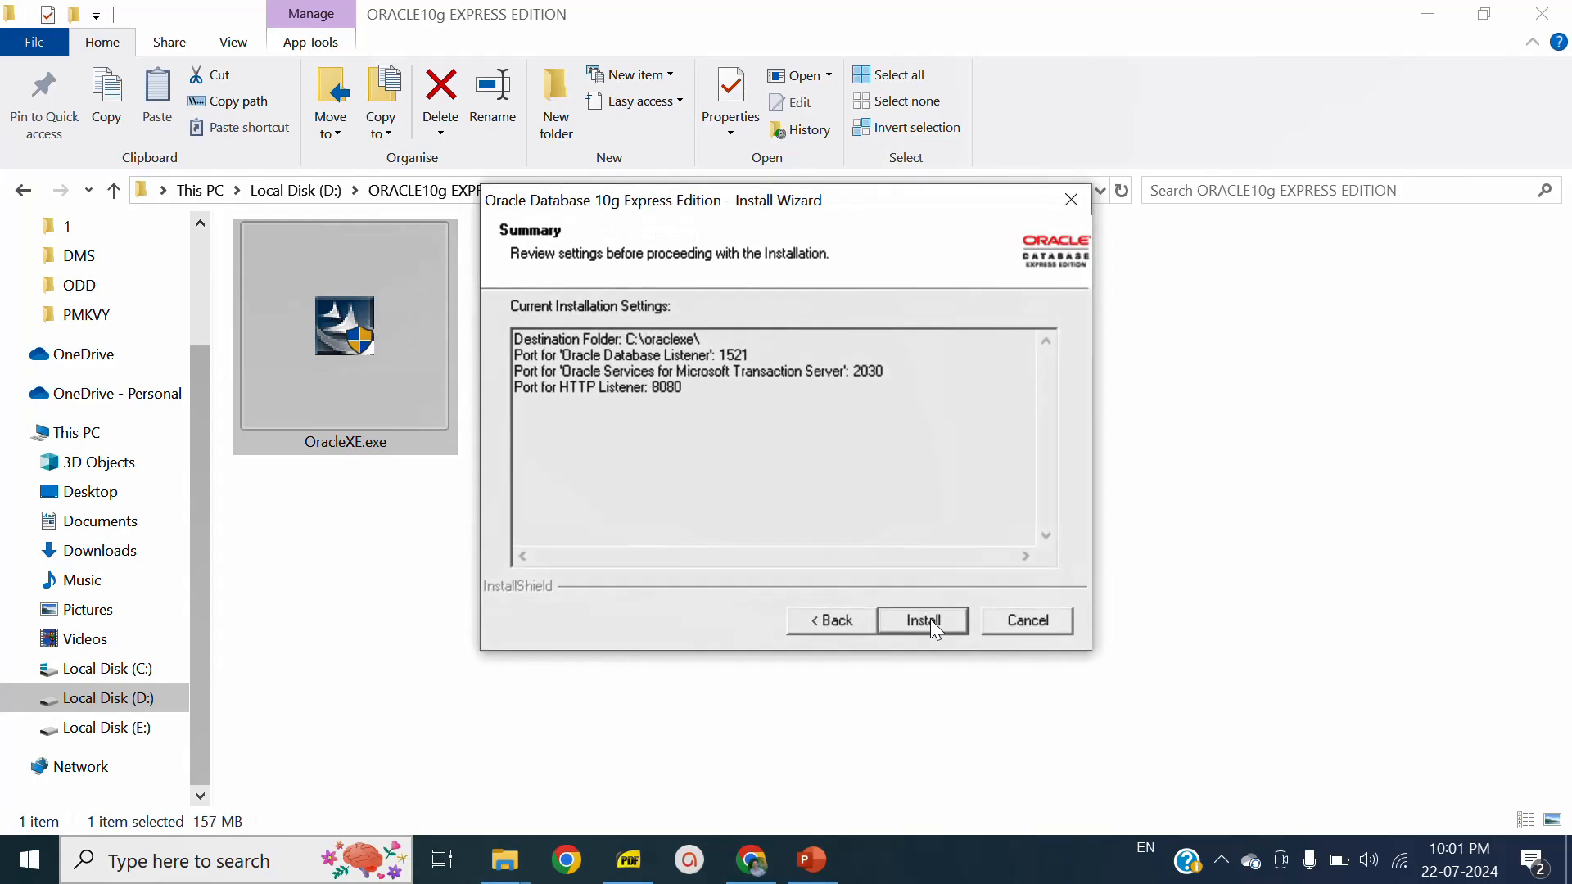
- Install the database and finish the wizard with the database homepage launched, closing the old Oracle Application Server tab
left_click(930, 619)
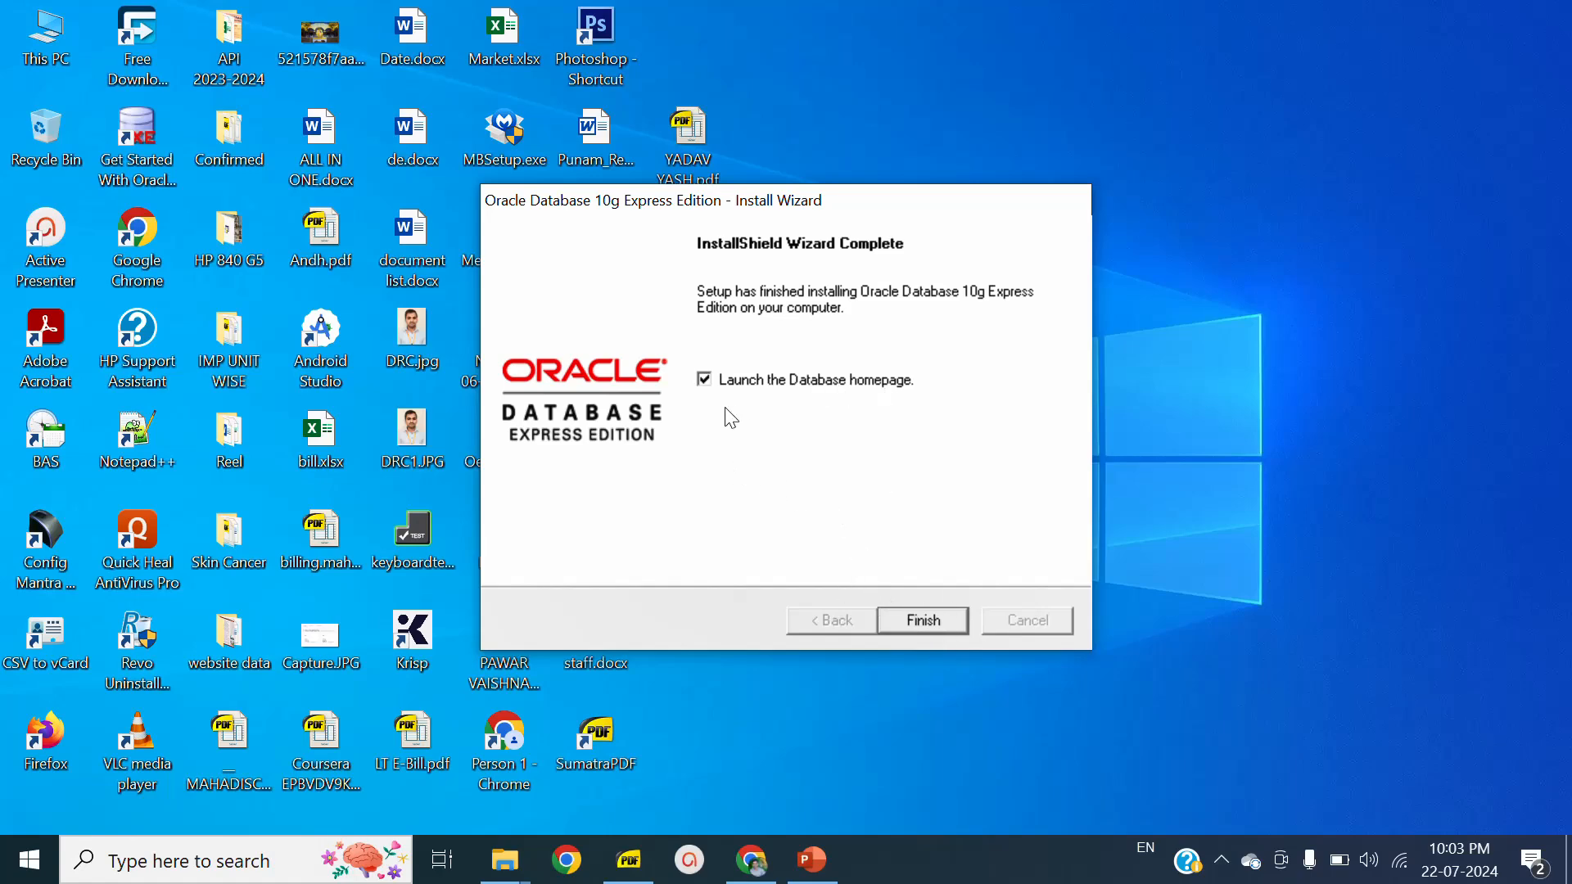
left_click(924, 622)
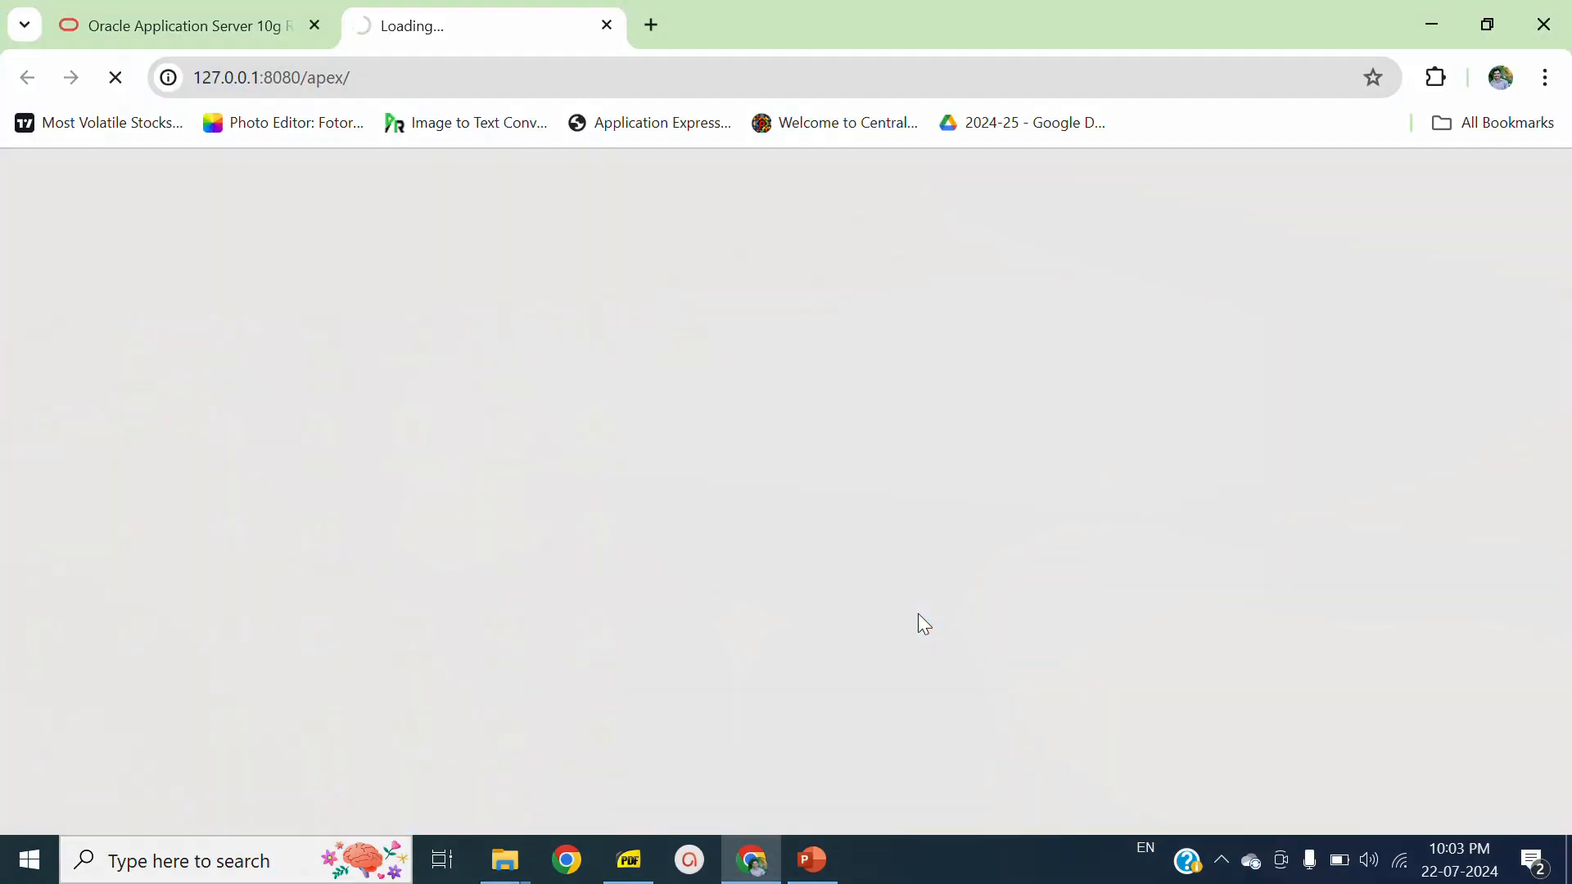
left_click(314, 25)
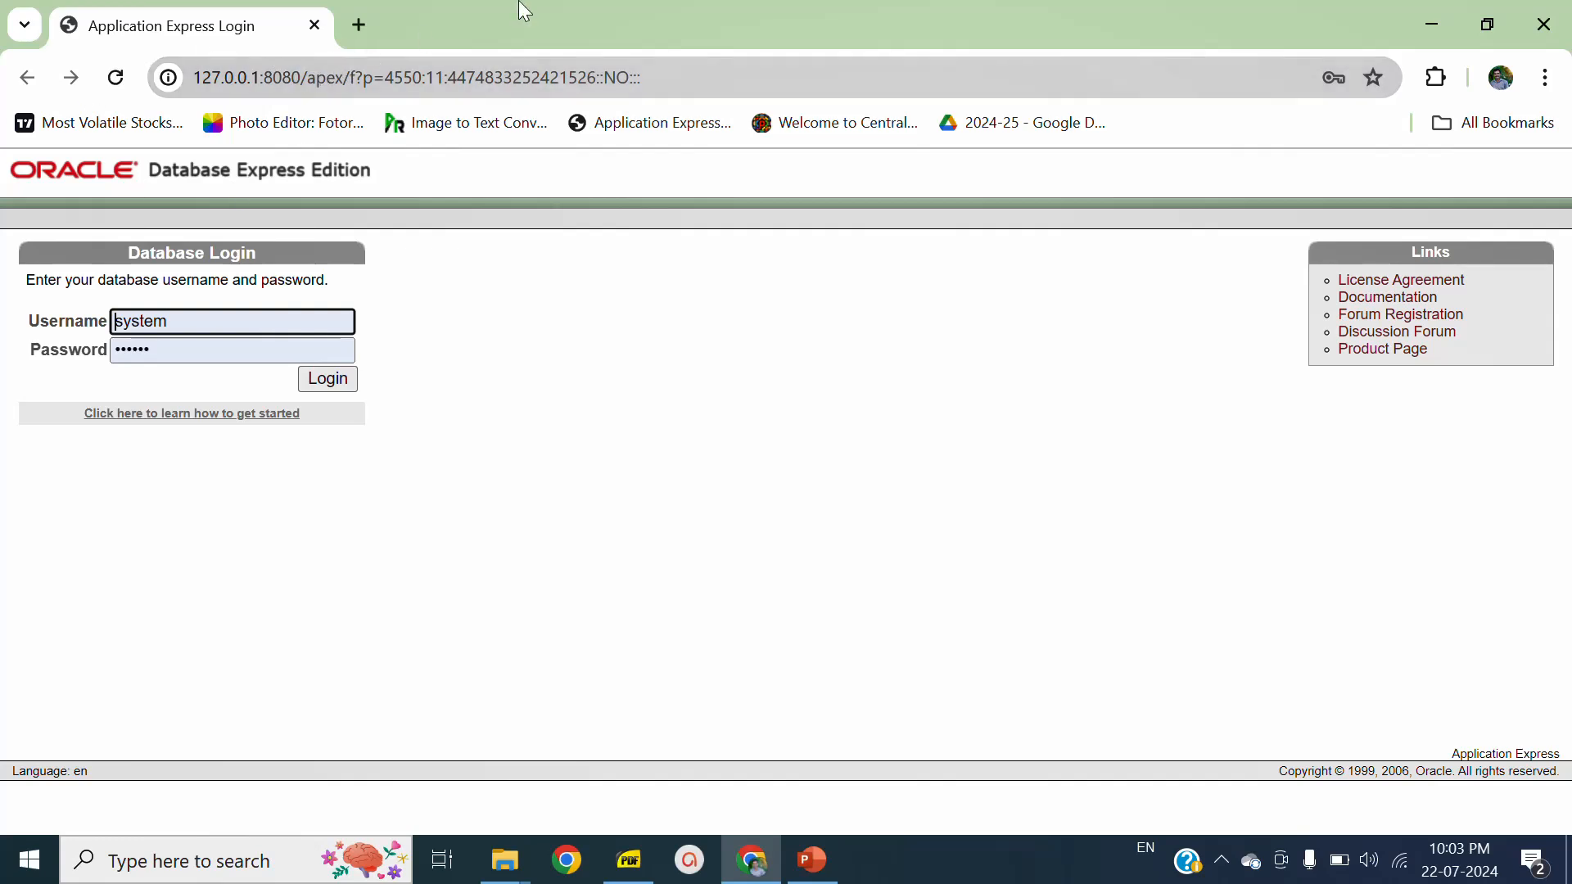
- Log in to the database as system, re-entering the account password from the browser's saved credentials
left_click(221, 323)
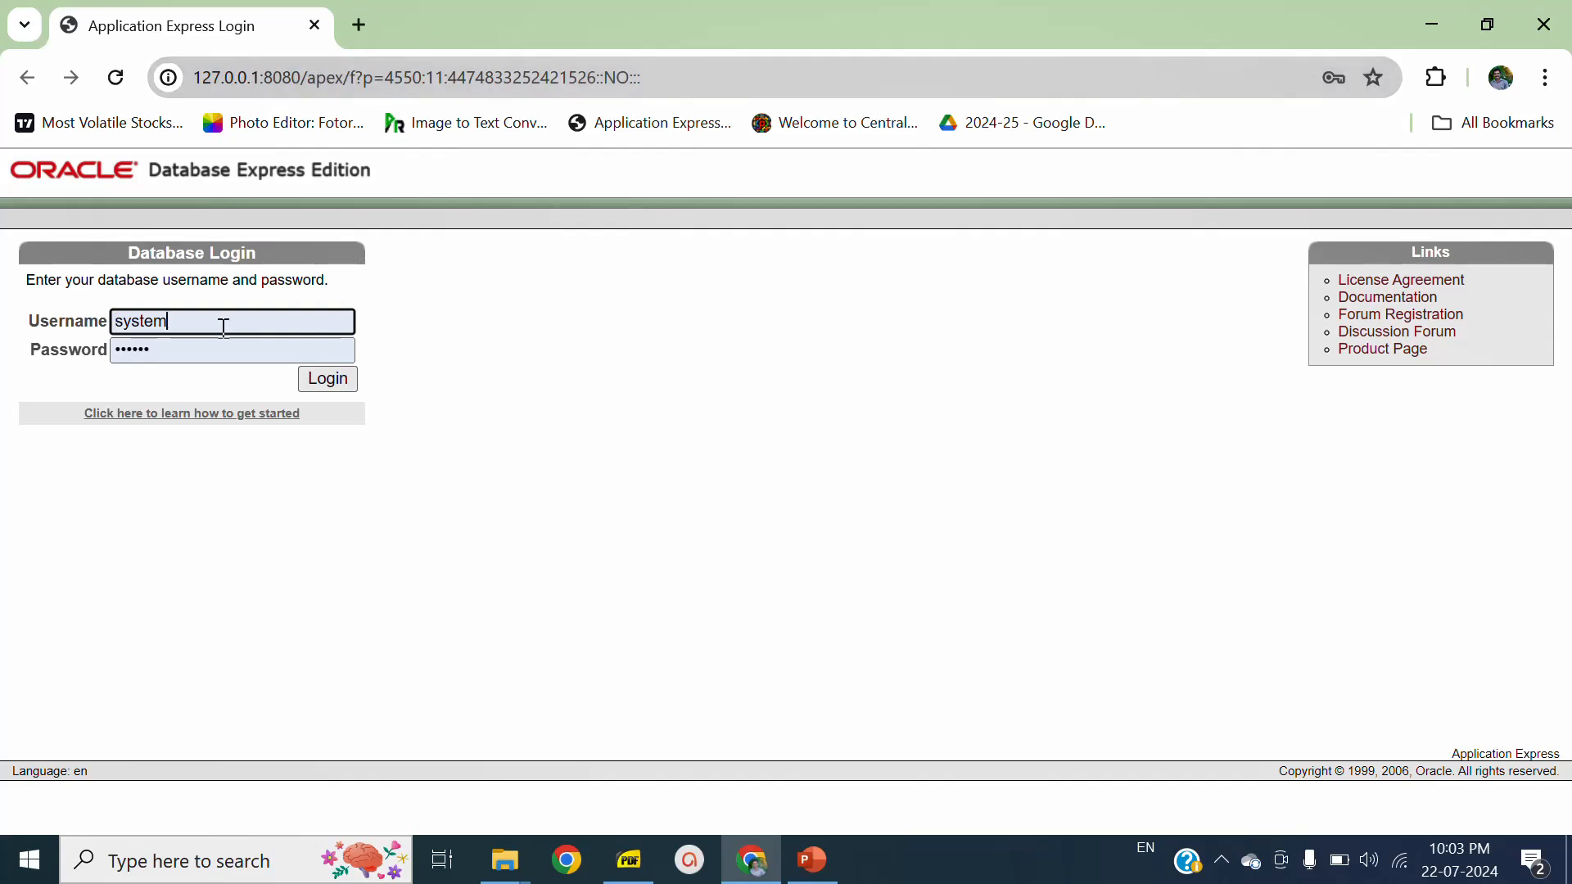
left_click(158, 361)
key("ctrl+a")
key("BackSpace")
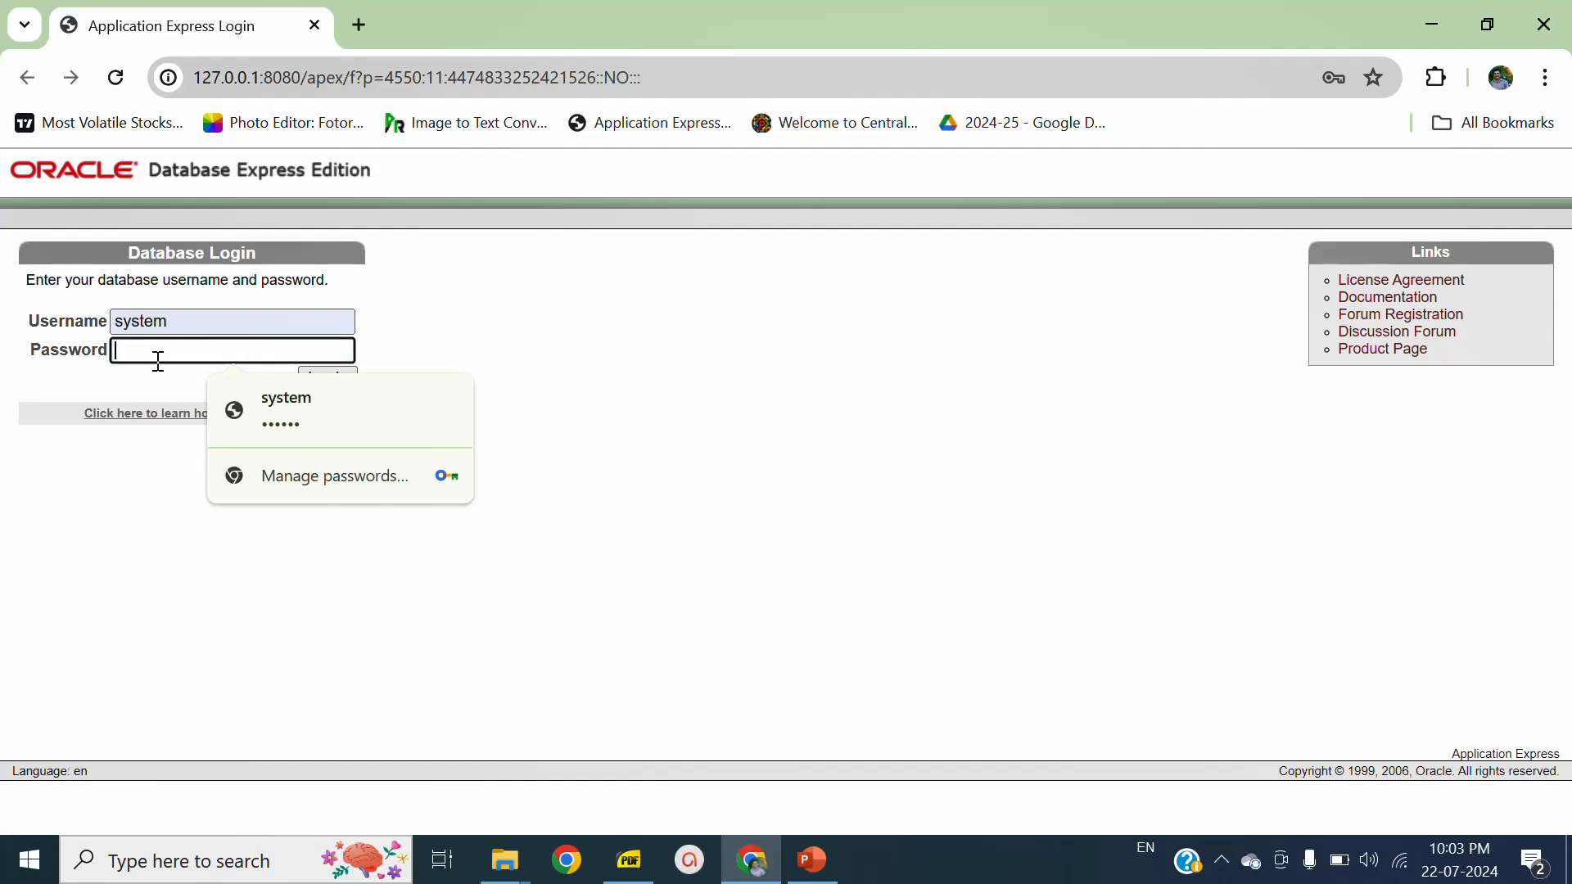
type("sy")
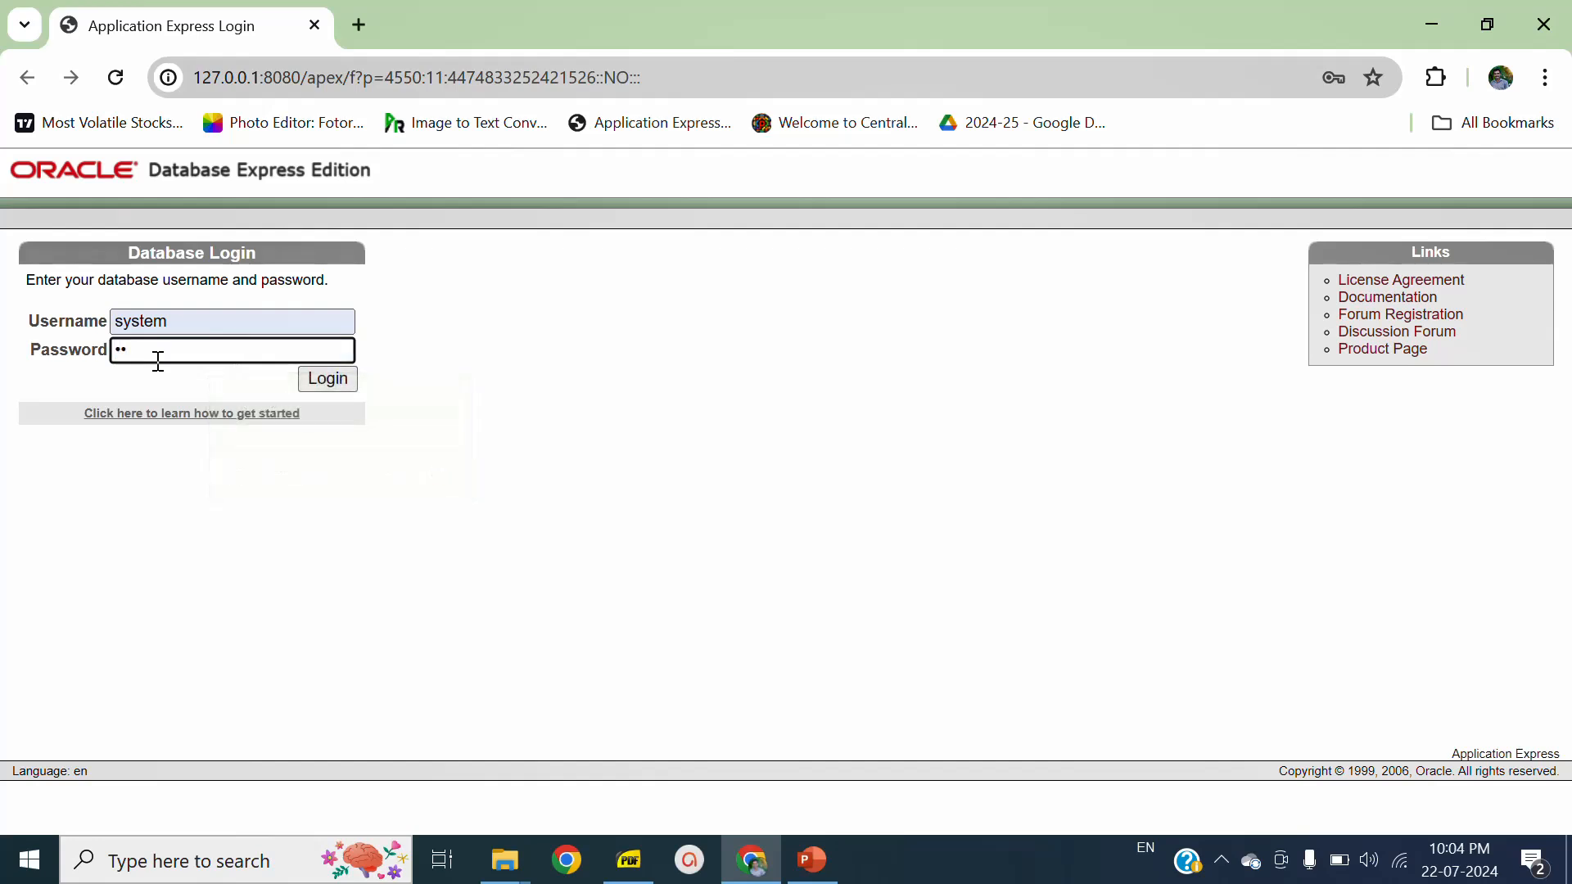
key("ctrl+a")
key("BackSpace")
left_click(322, 419)
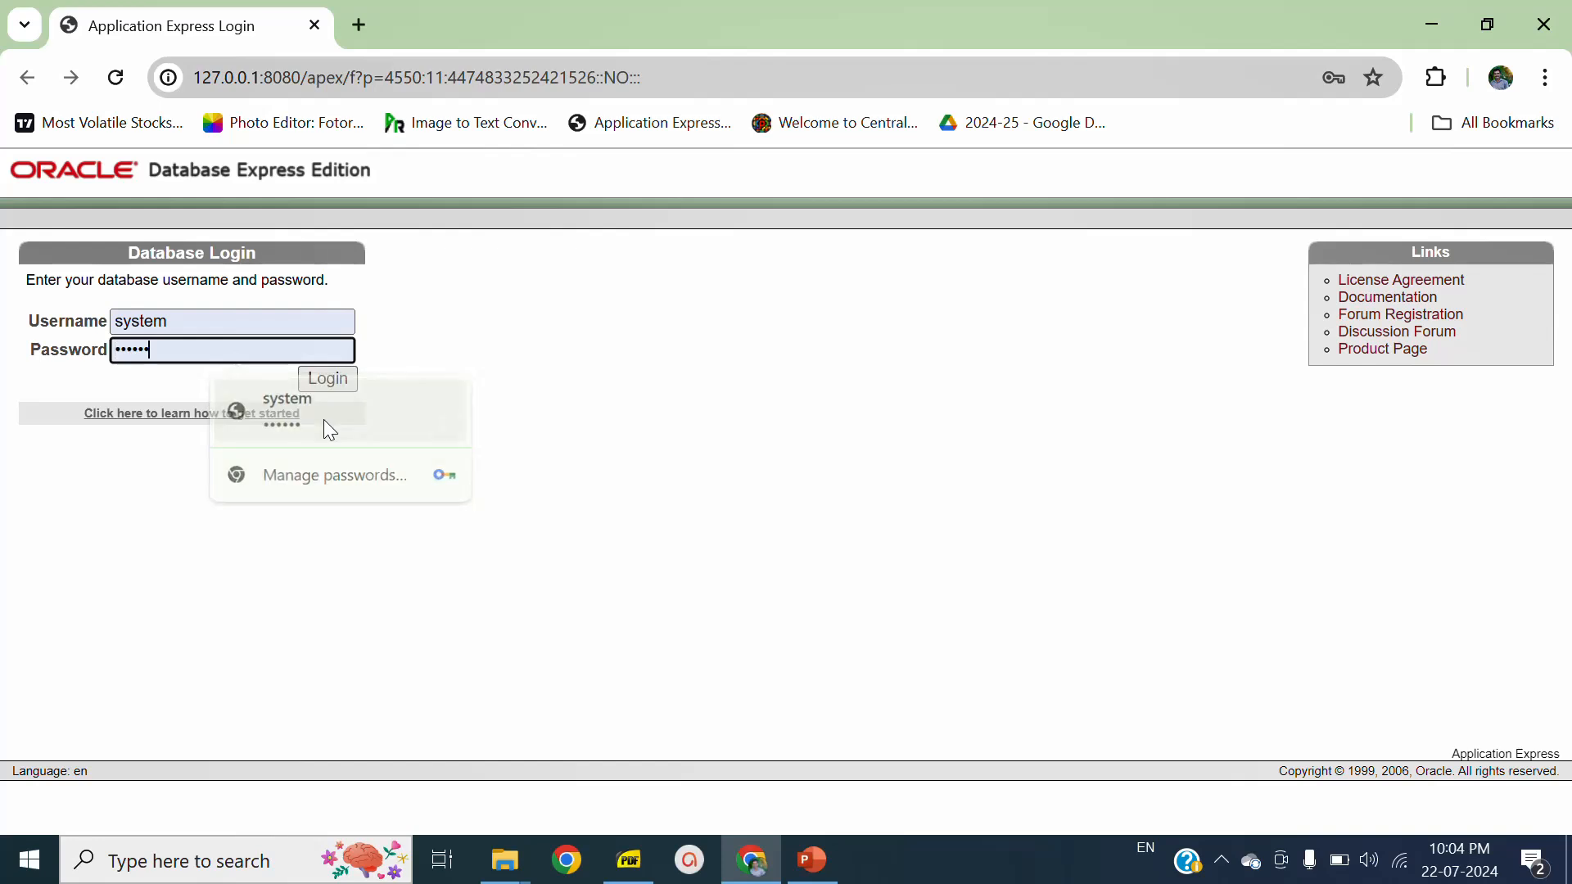
left_click(326, 388)
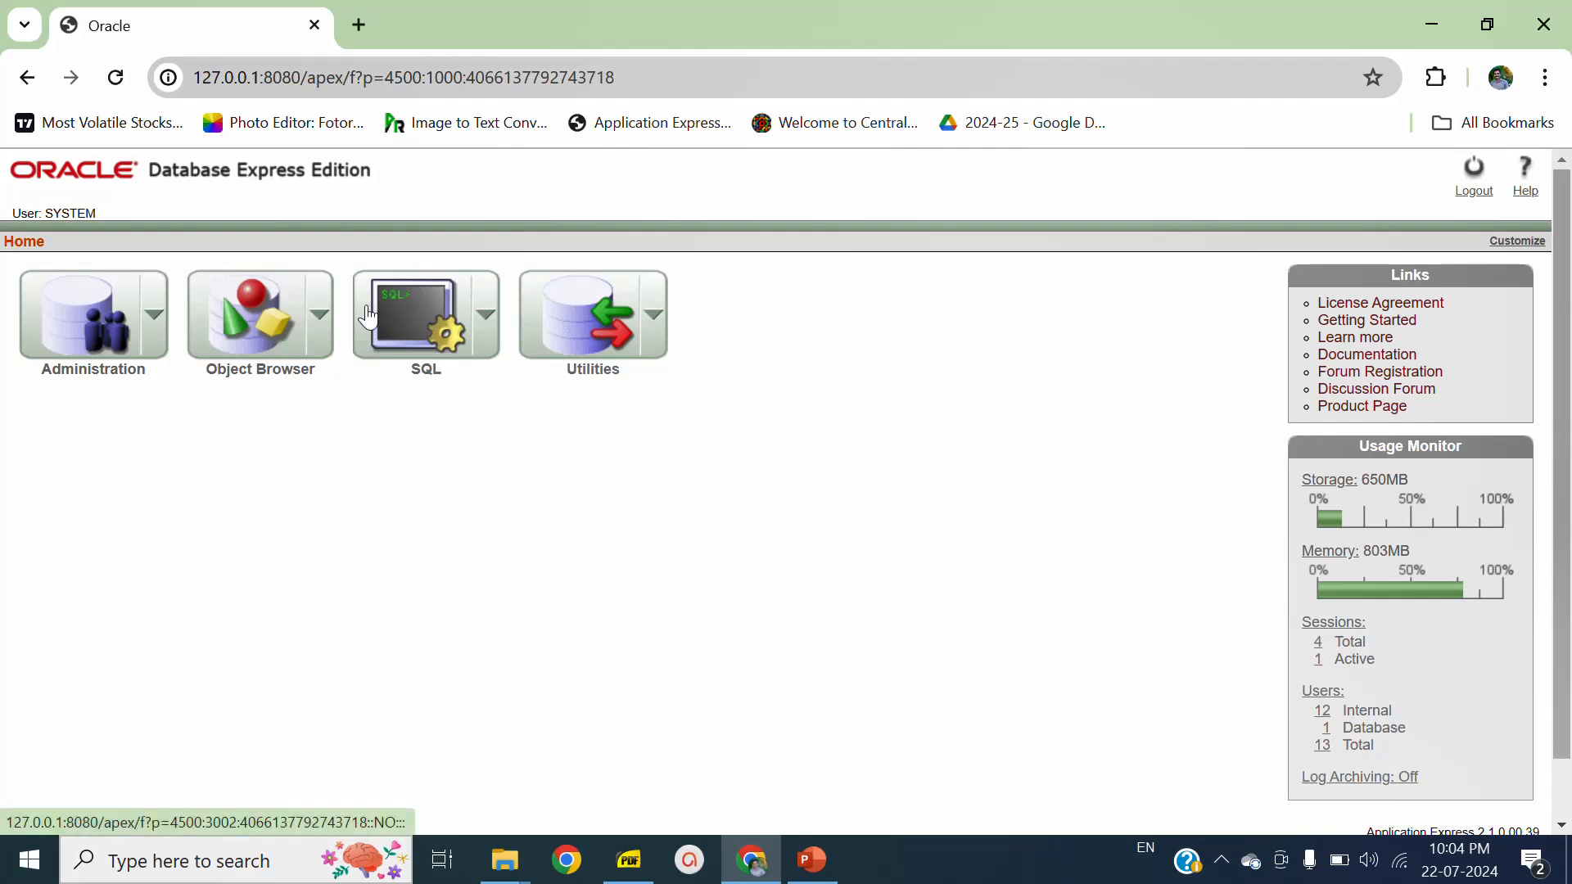
- Open the SQL Commands page and make its statement editor ready for input
left_click(410, 332)
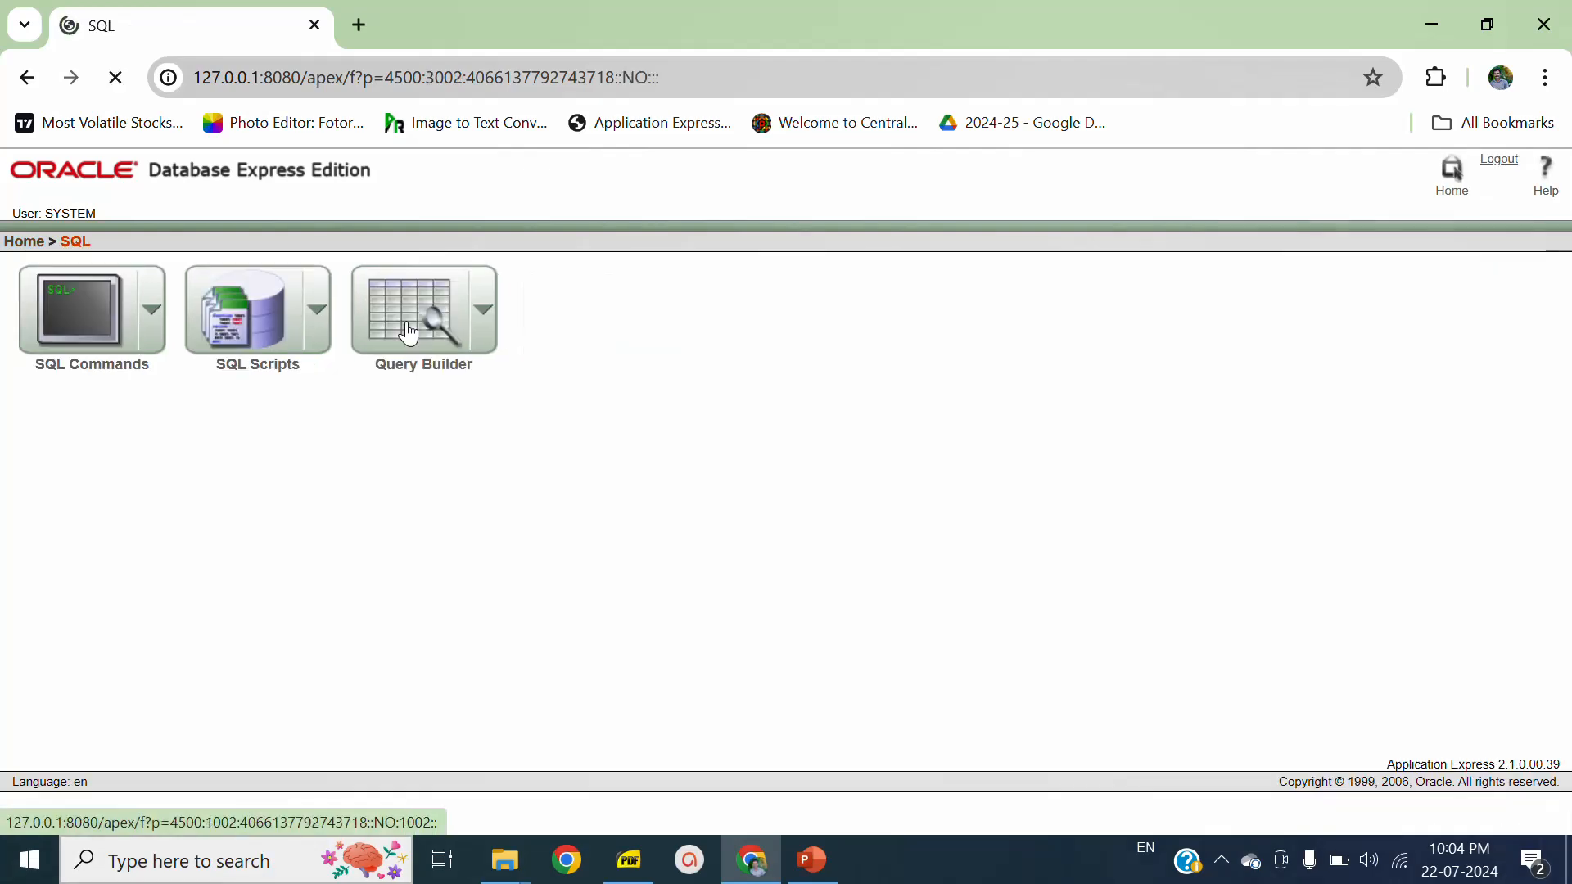
left_click(98, 331)
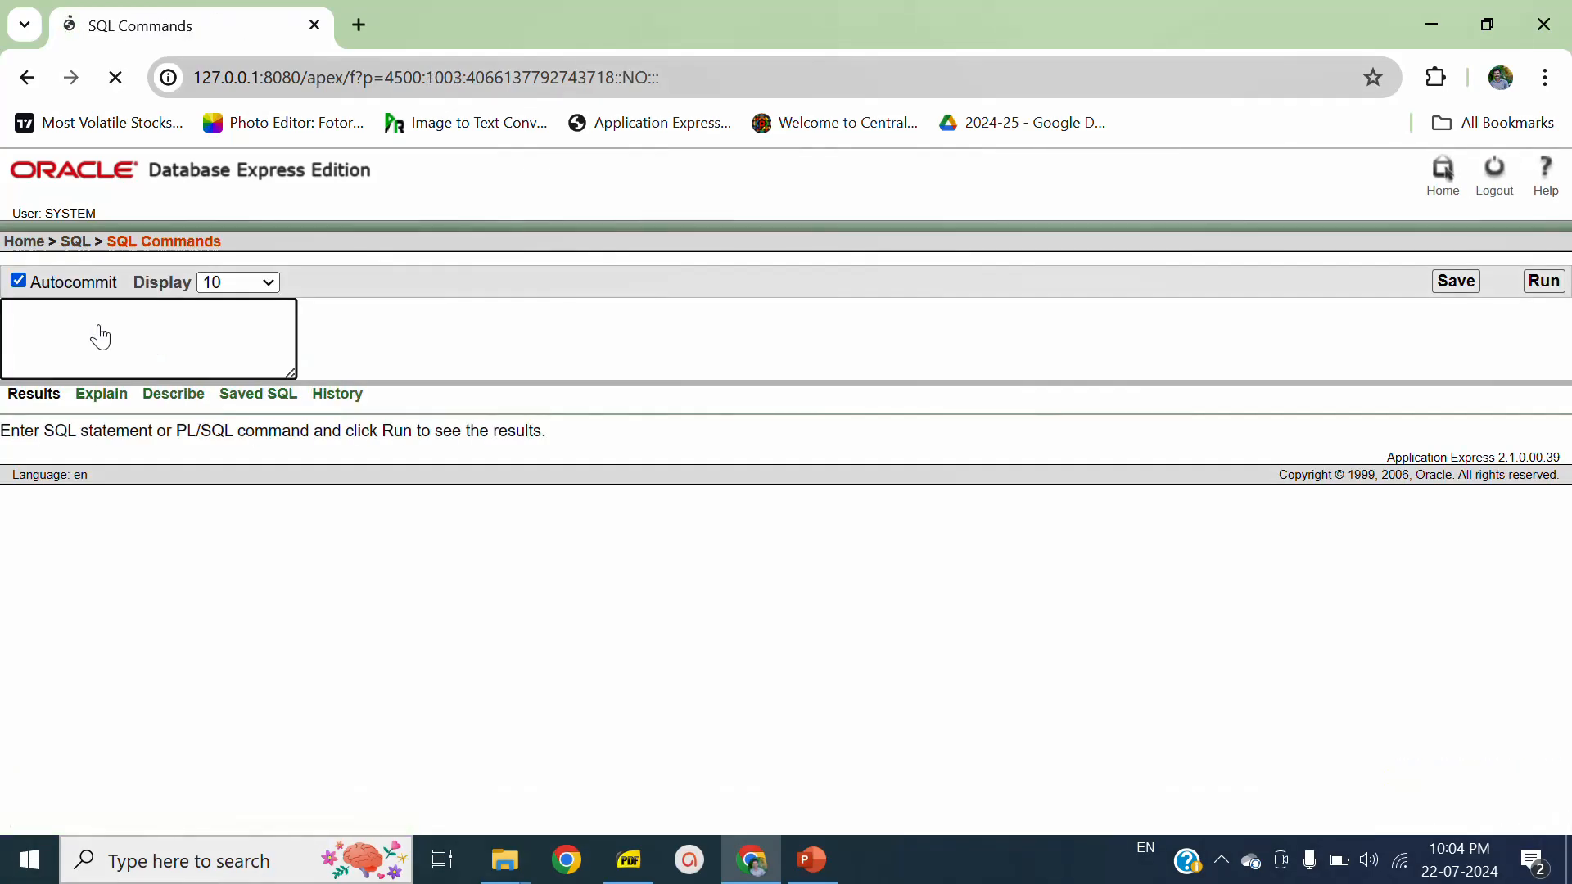
left_click(100, 336)
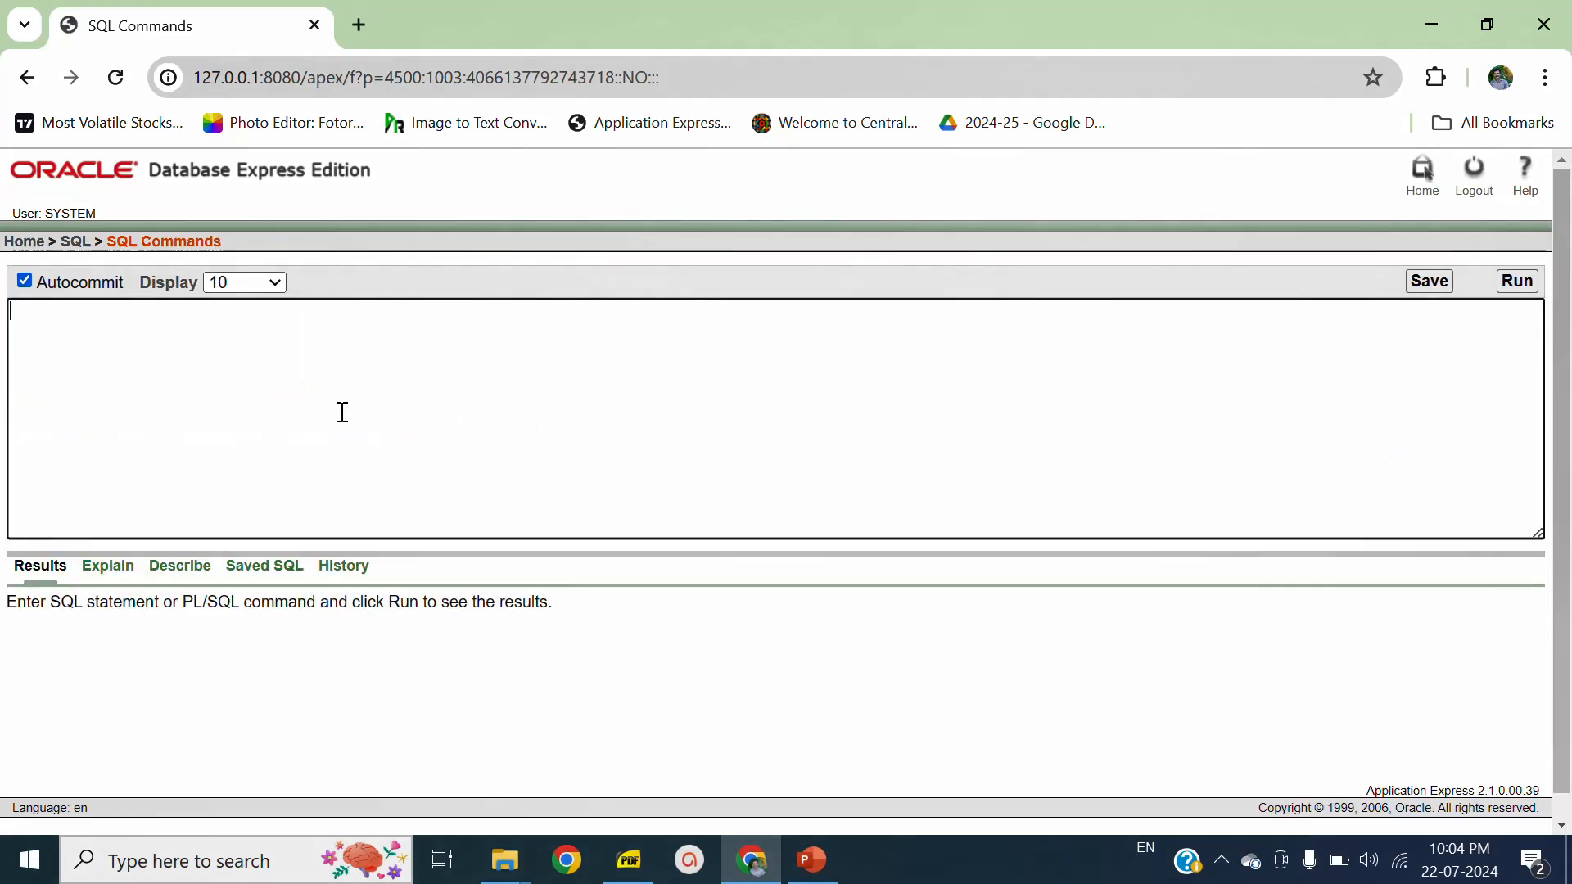
- Enter the query "select * from emp;" and run it
type("select * frm")
type("emp;")
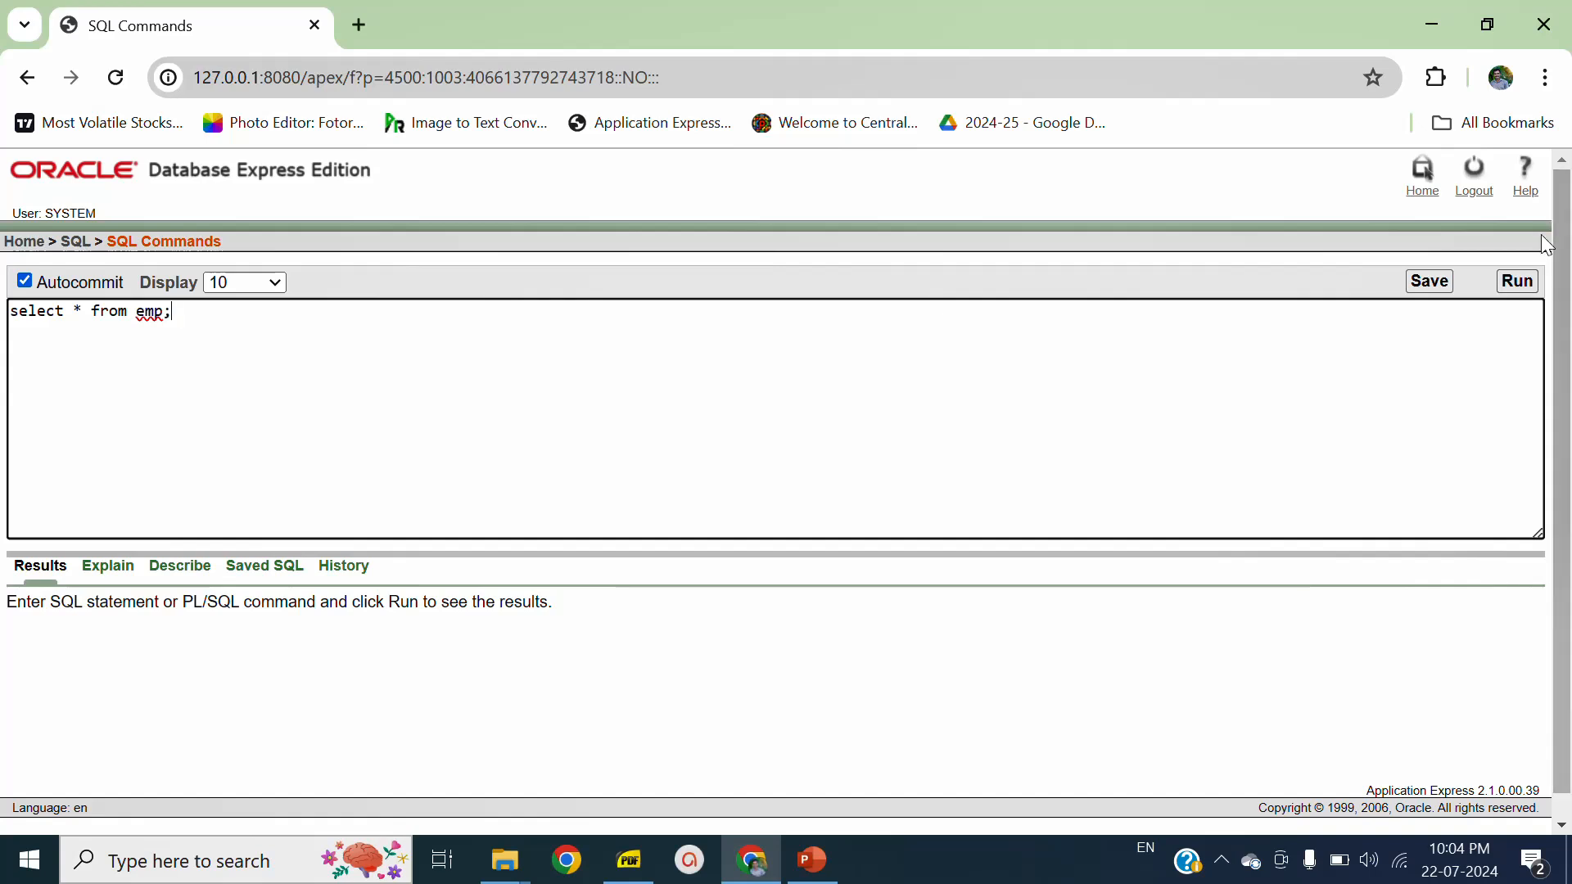
left_click(1518, 286)
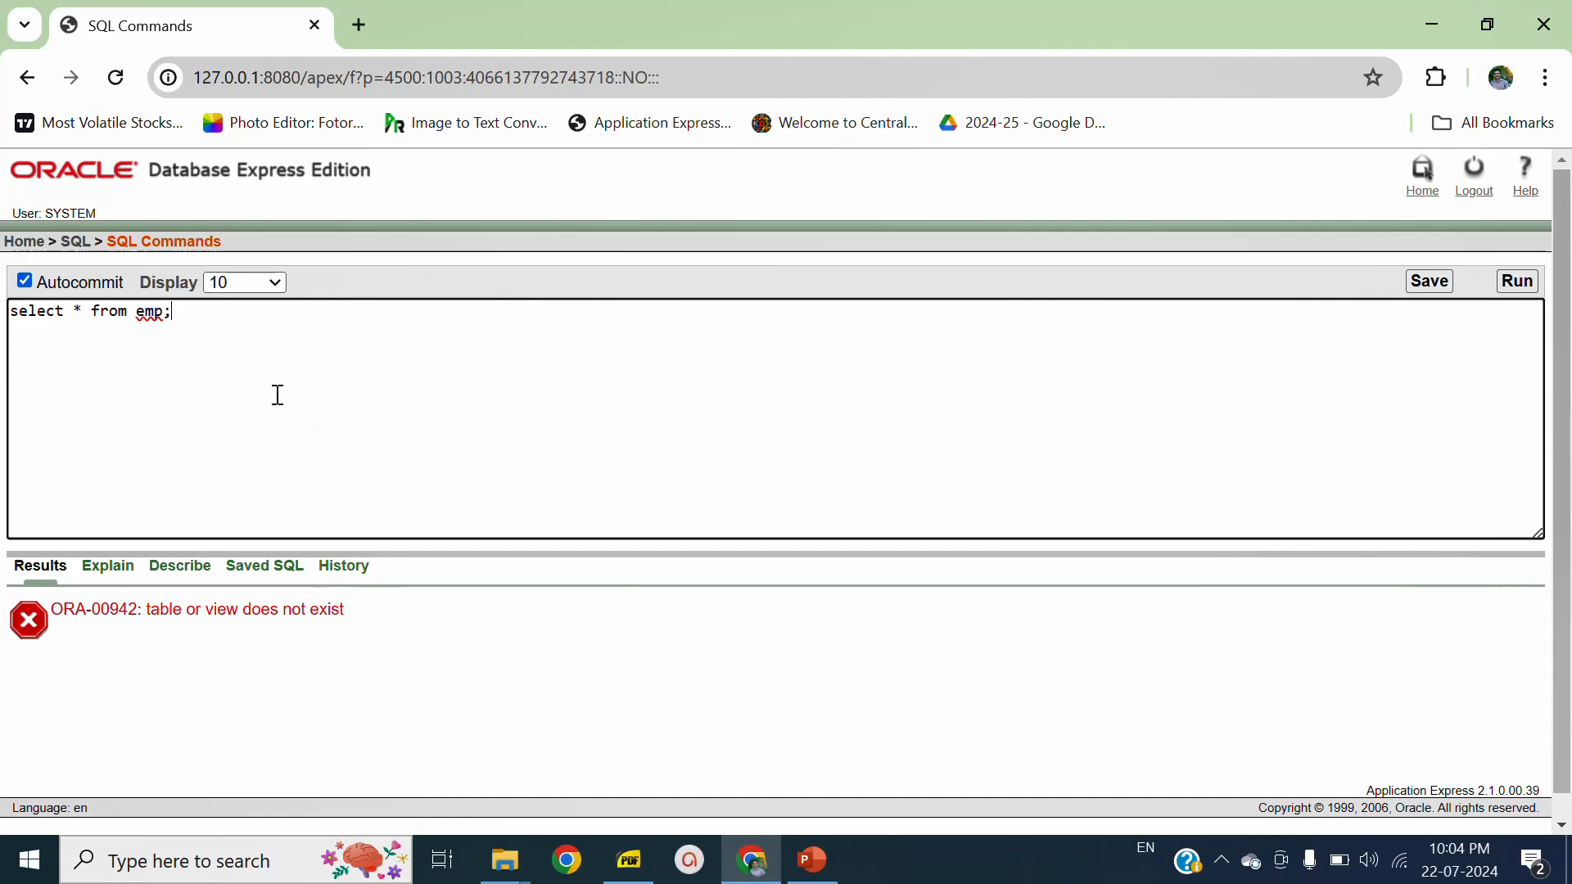
- Log out of the database and load the login page at 127.0.0.1:8080/apex in a new browser tab
left_click(1484, 197)
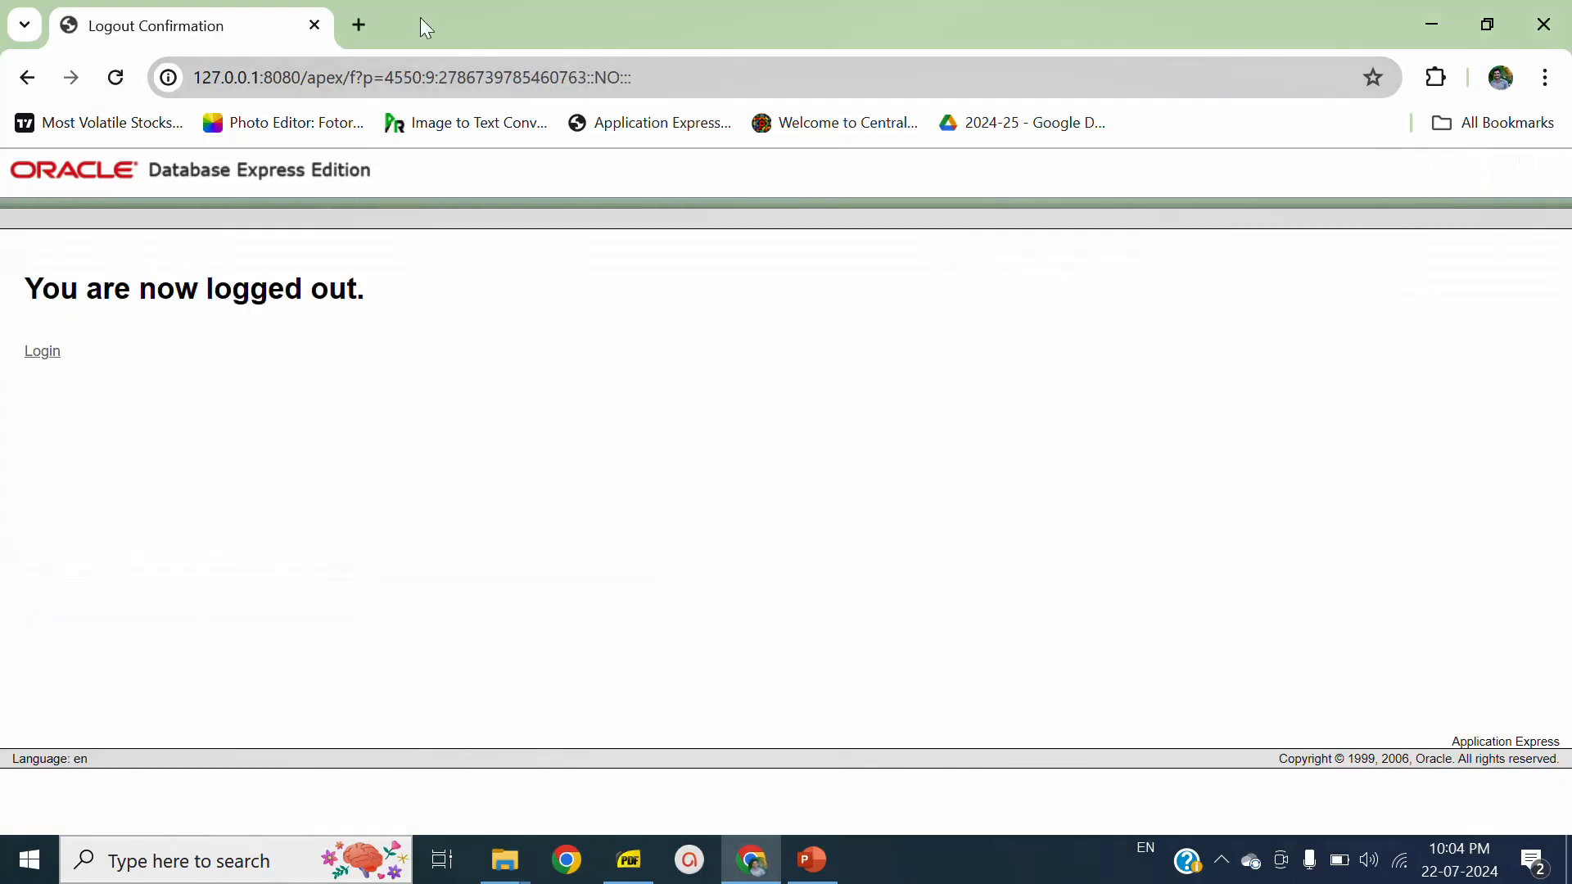
left_click(360, 26)
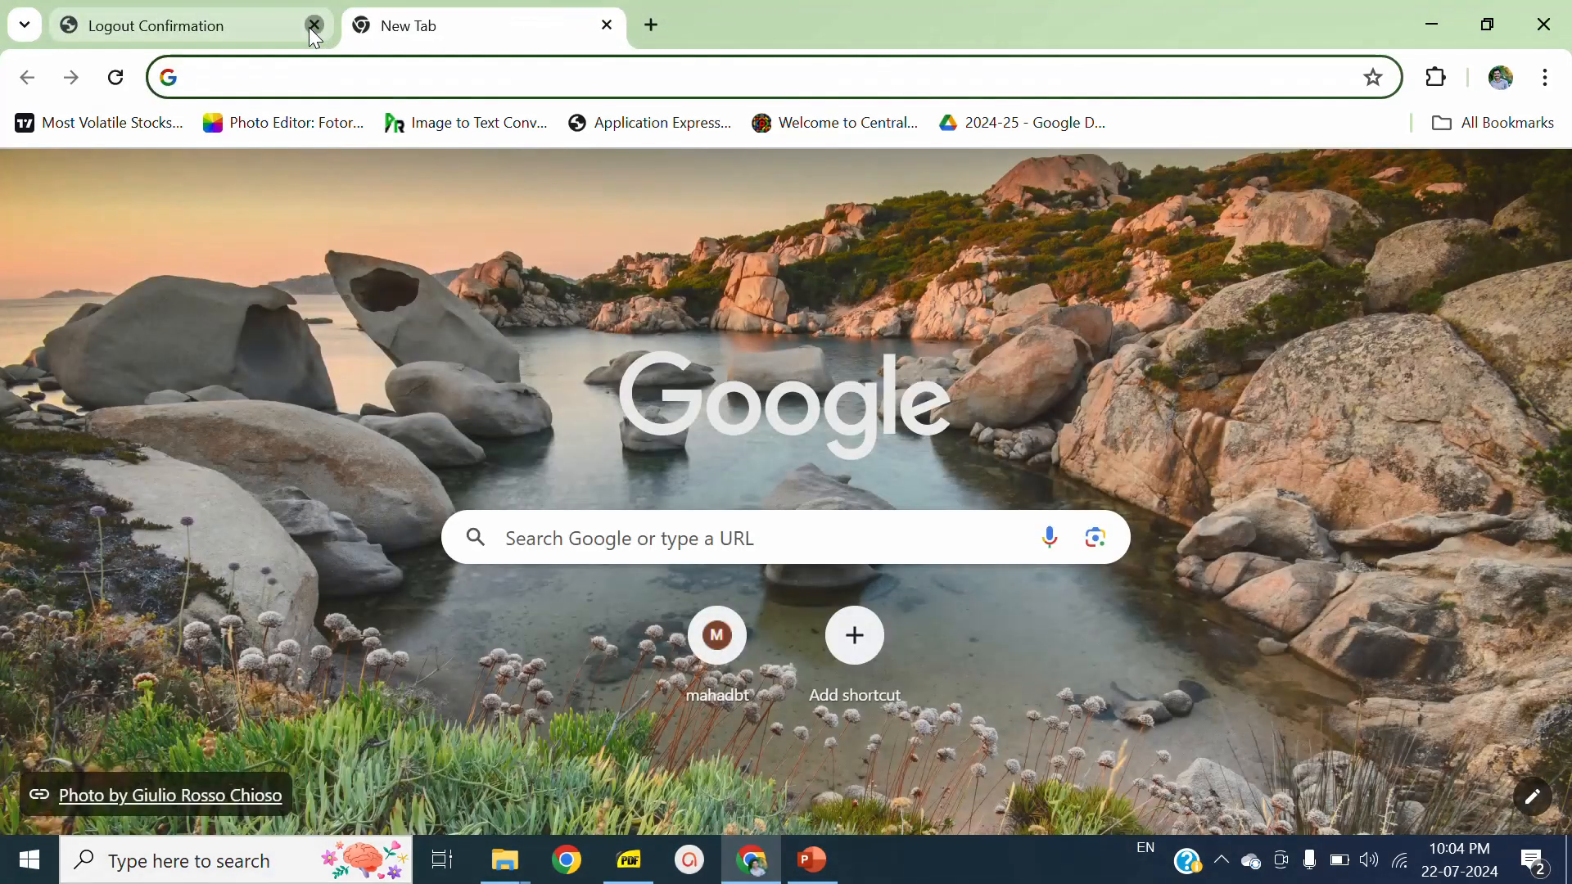
left_click(311, 27)
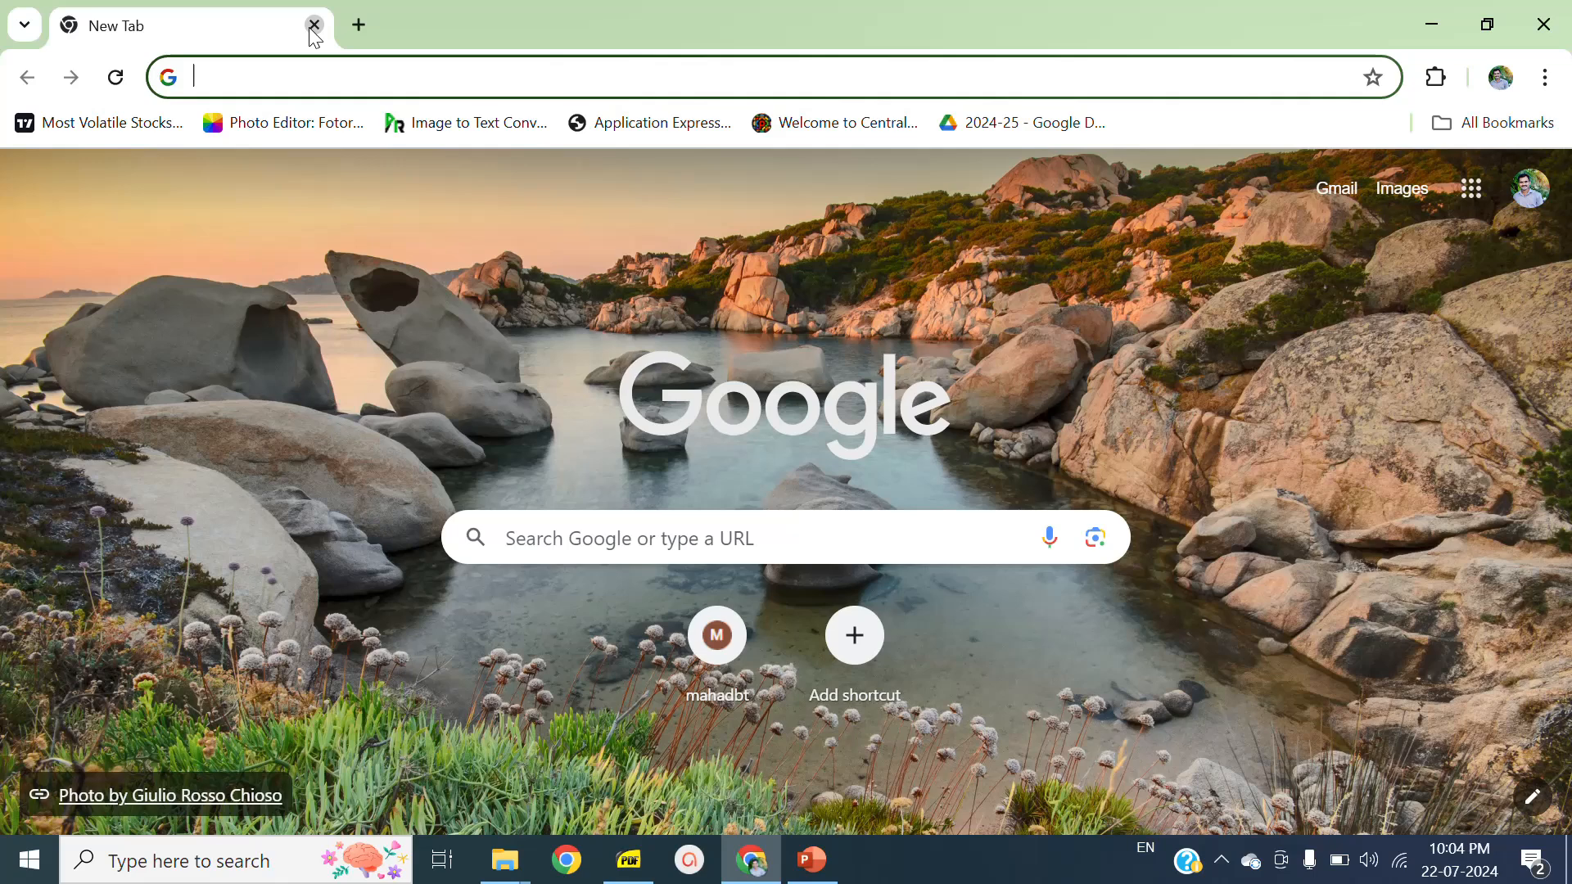
type("127.0.0.1:8080/apex")
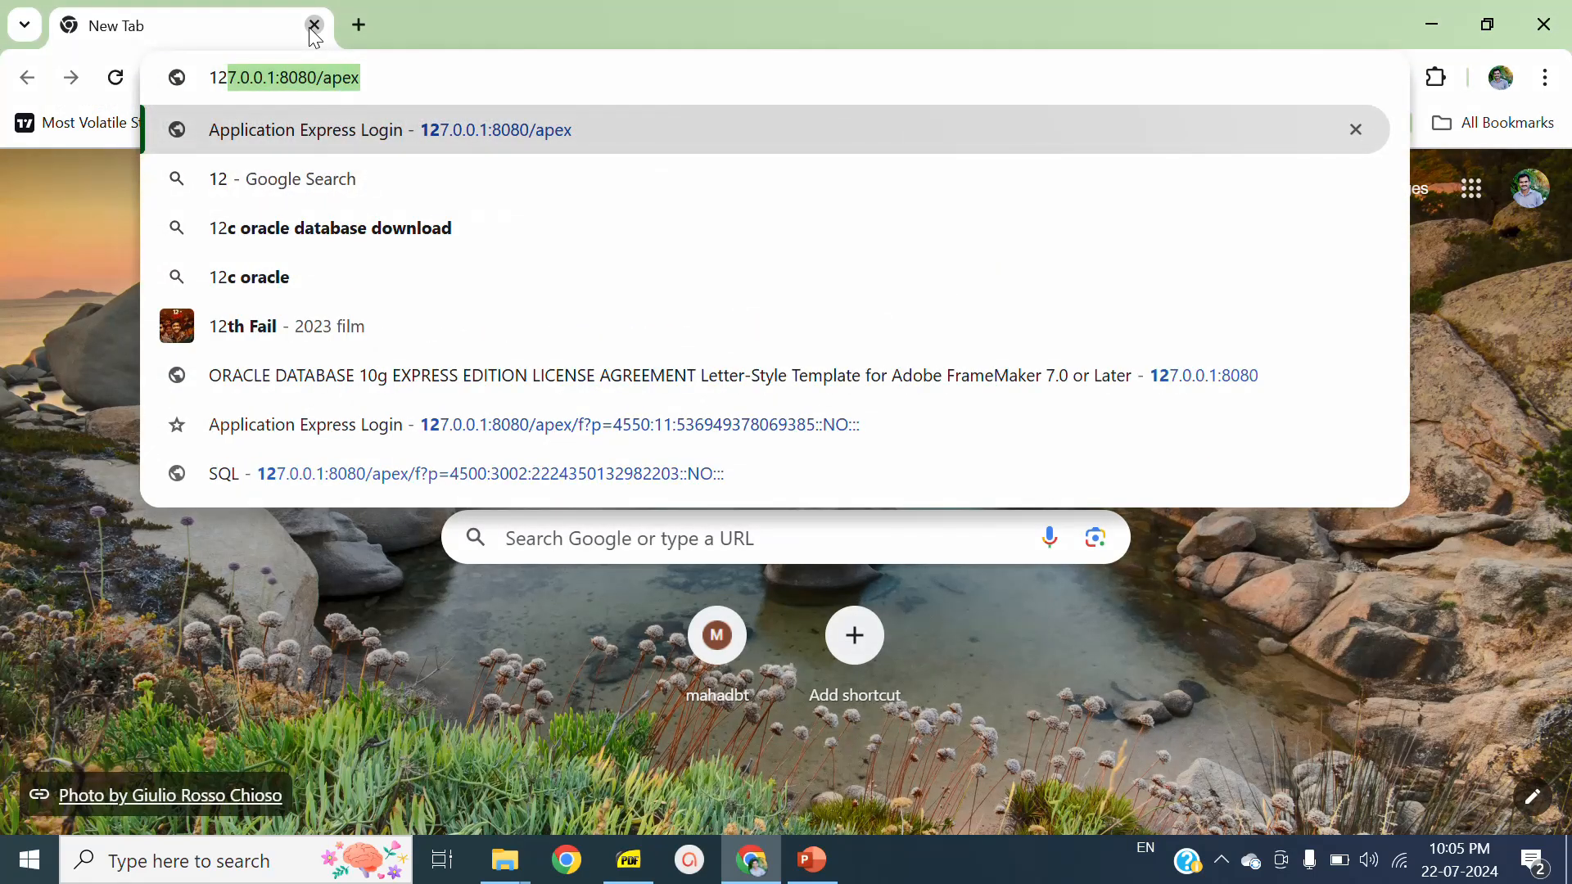
key("Return")
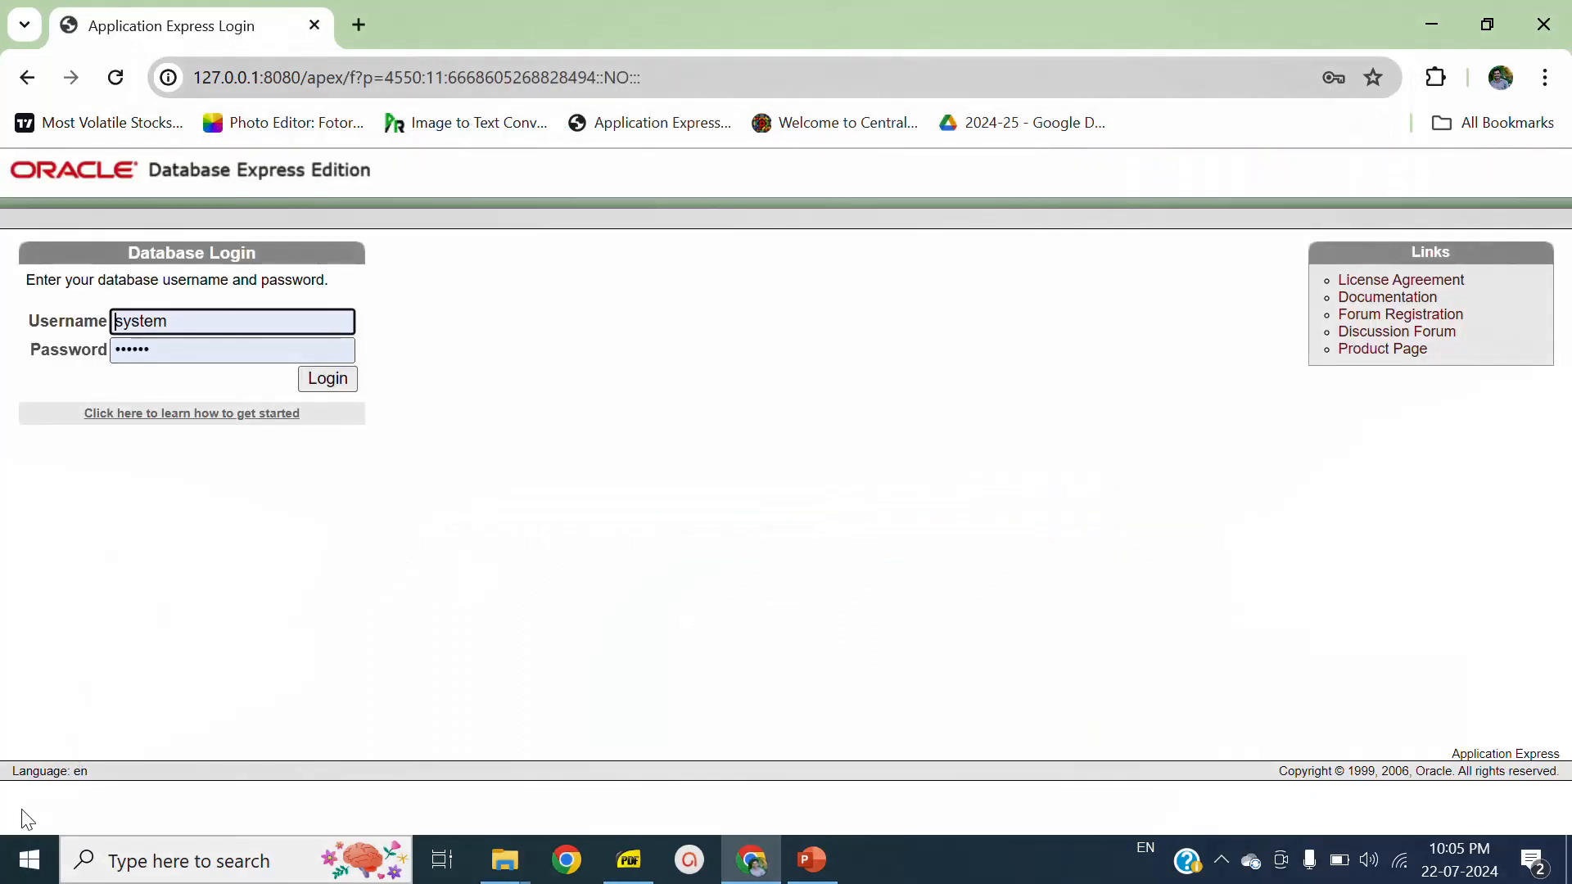
- Replace the Application Express Login tab with an empty browser tab
left_click(25, 874)
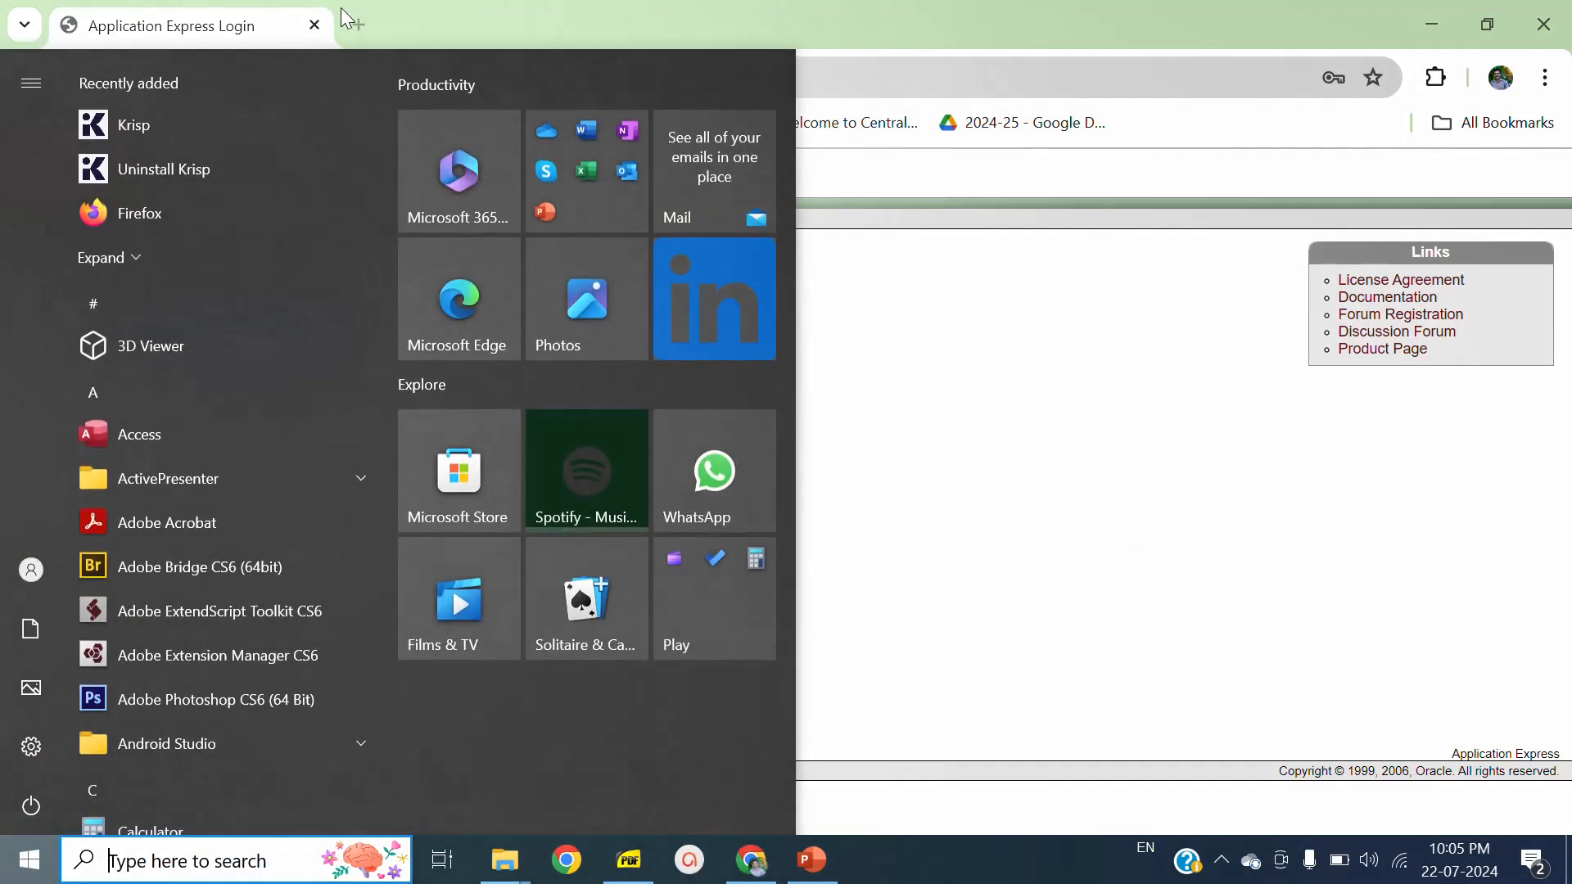
left_click(367, 22)
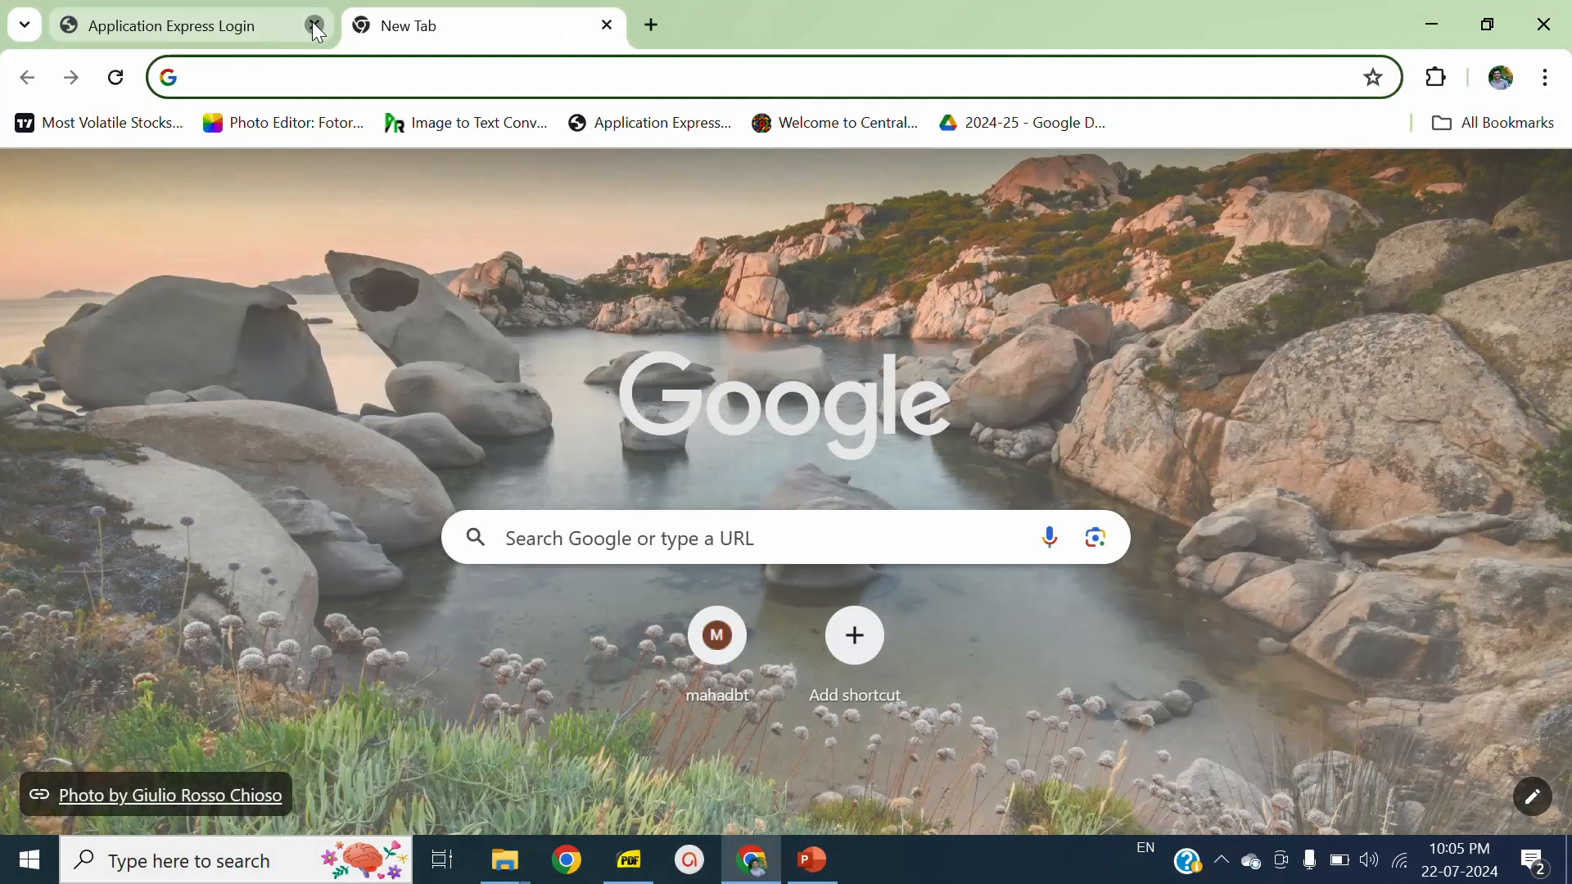
left_click(314, 24)
- Launch Go To Database Home Page from the Oracle Database 10g Express Edition group of installed Windows programs
left_click(33, 838)
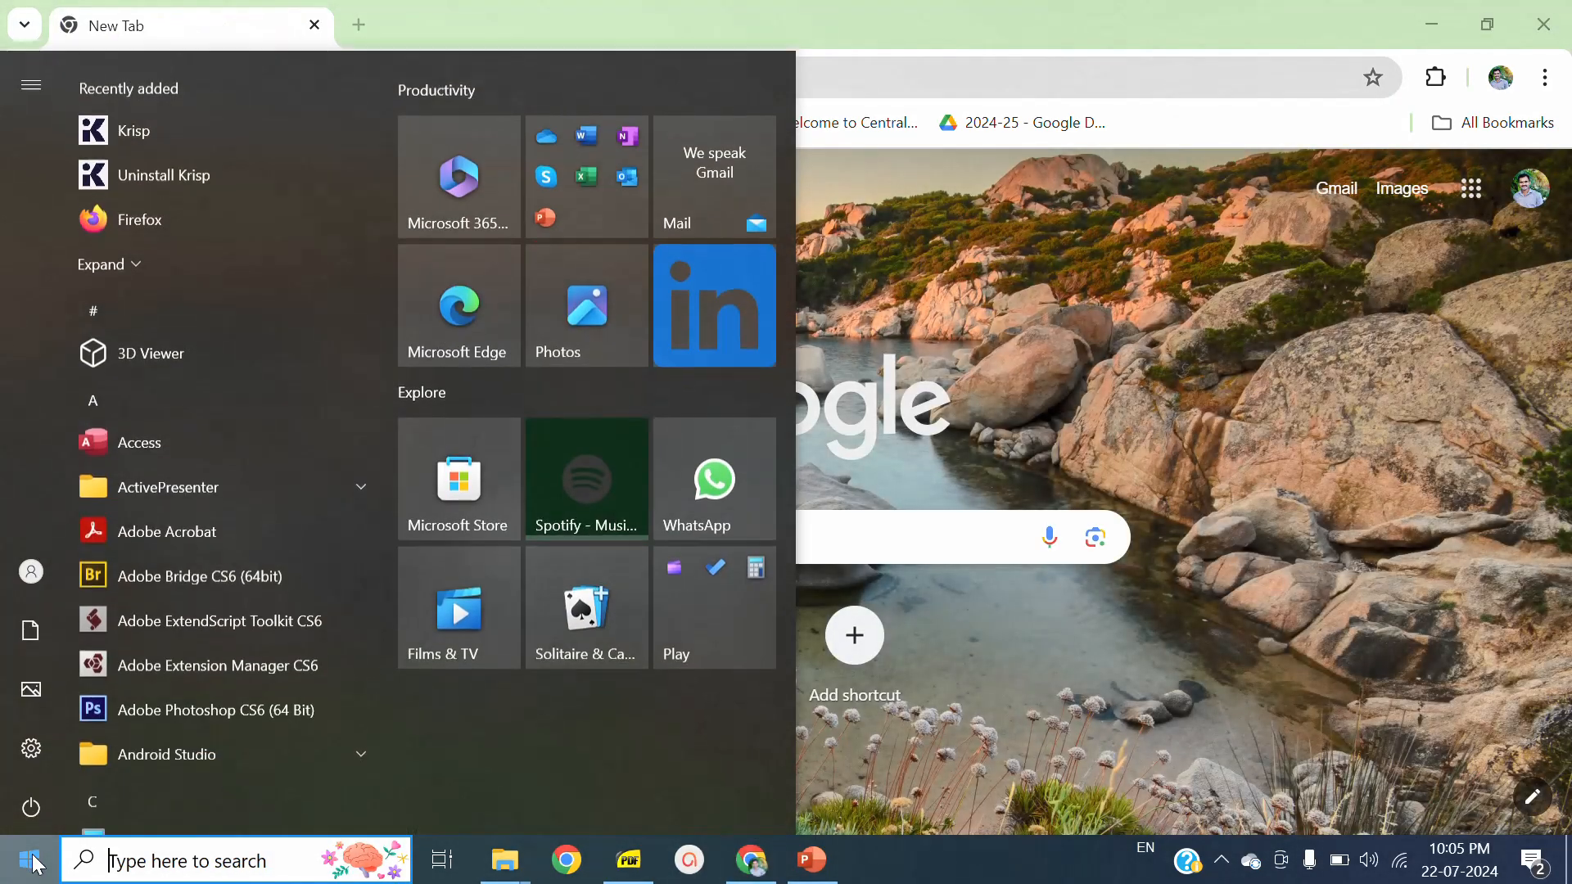
mouse_move(52, 750)
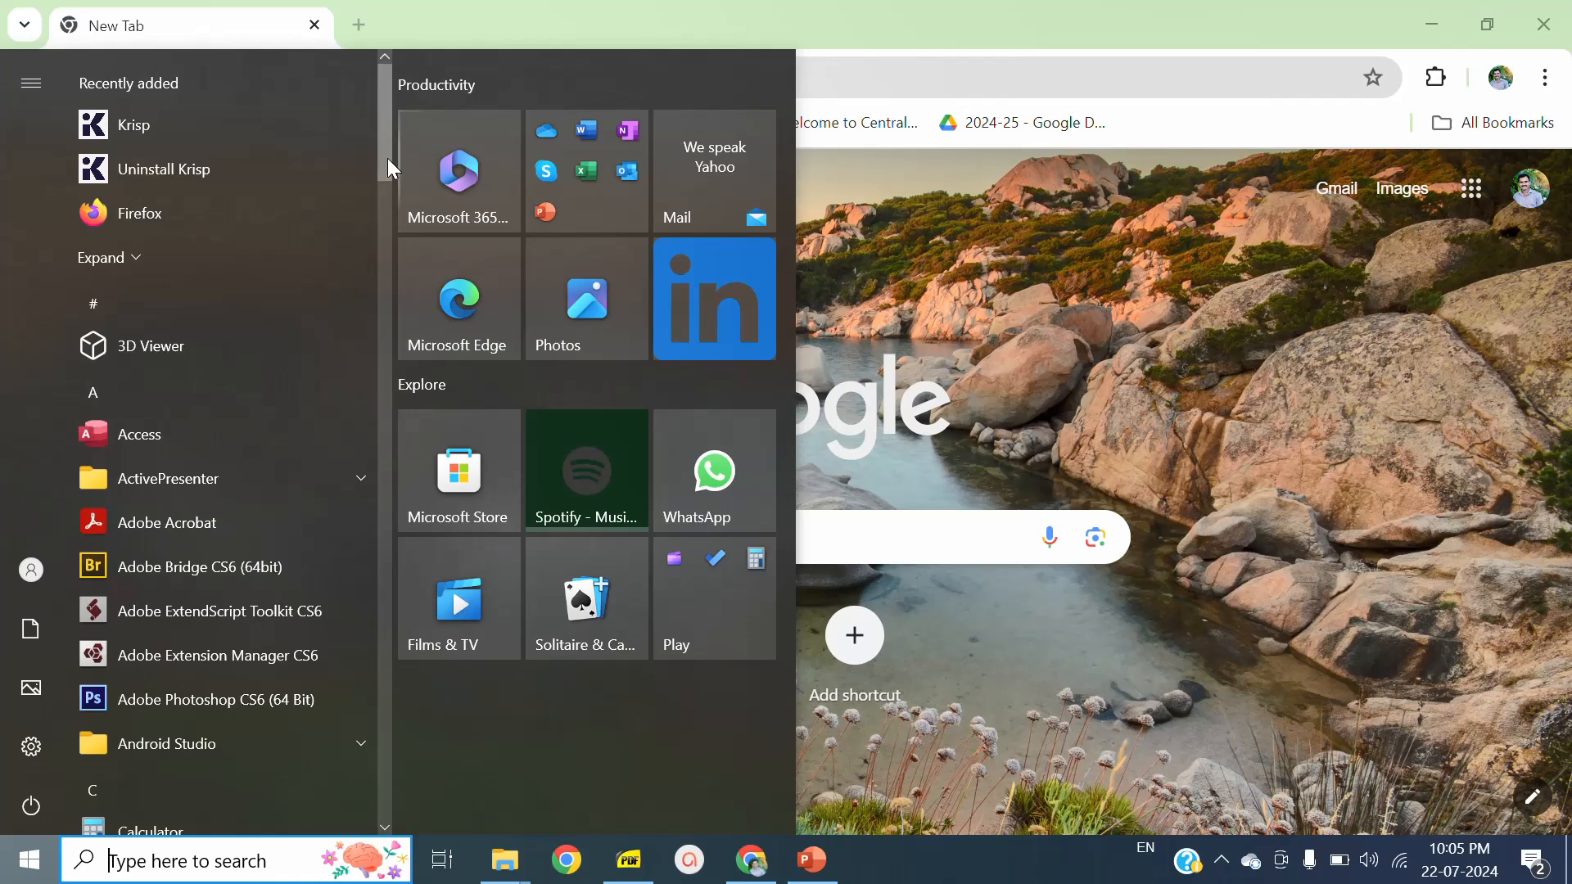
left_click_drag(387, 158, 408, 559)
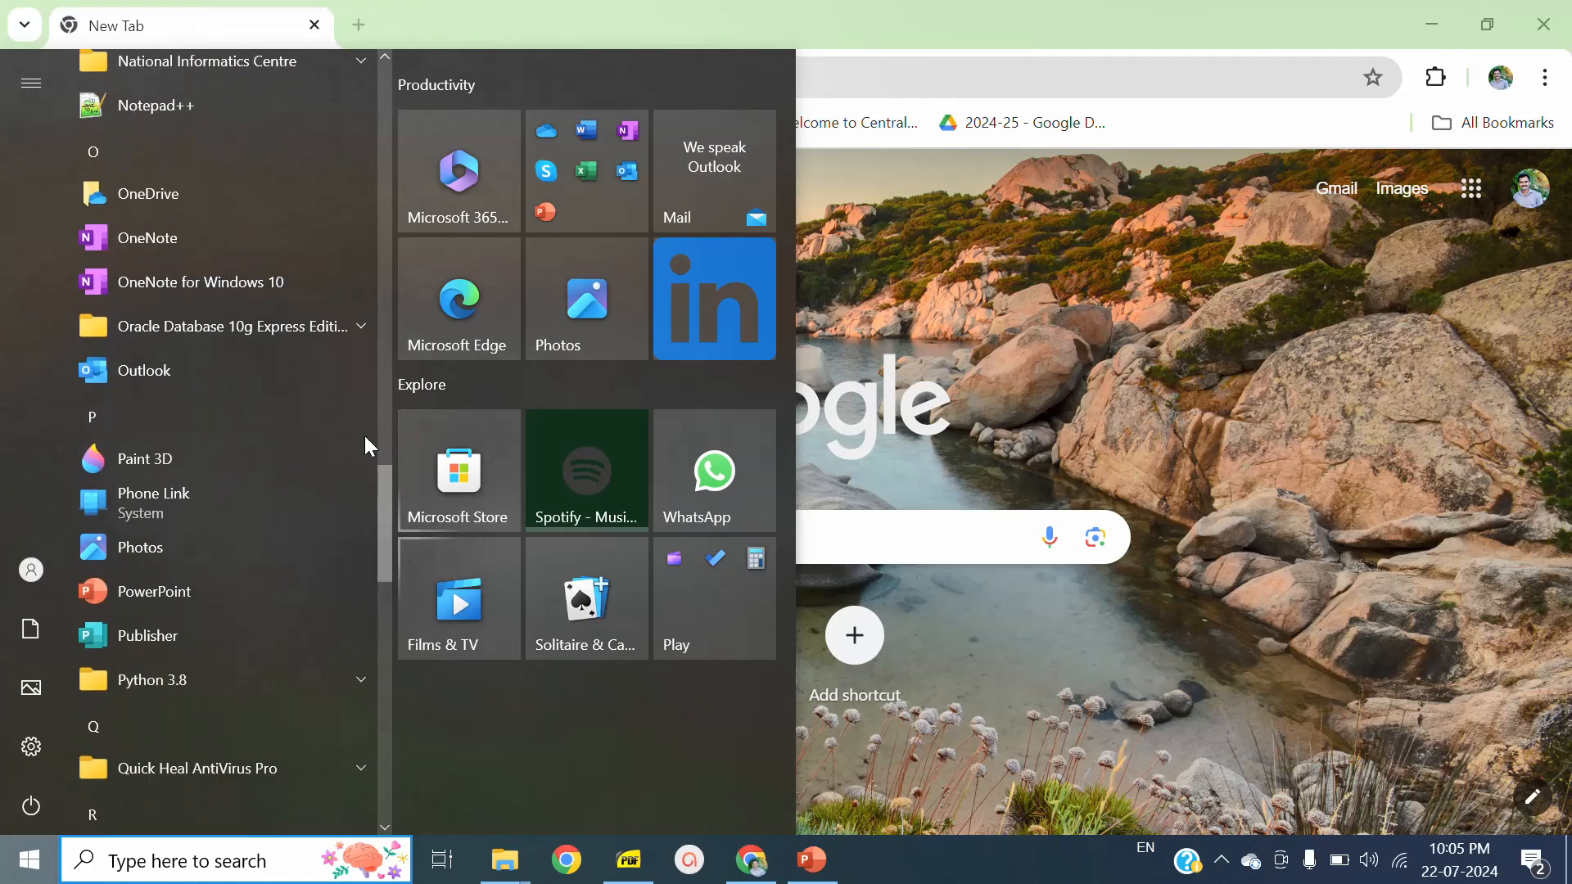
left_click(355, 326)
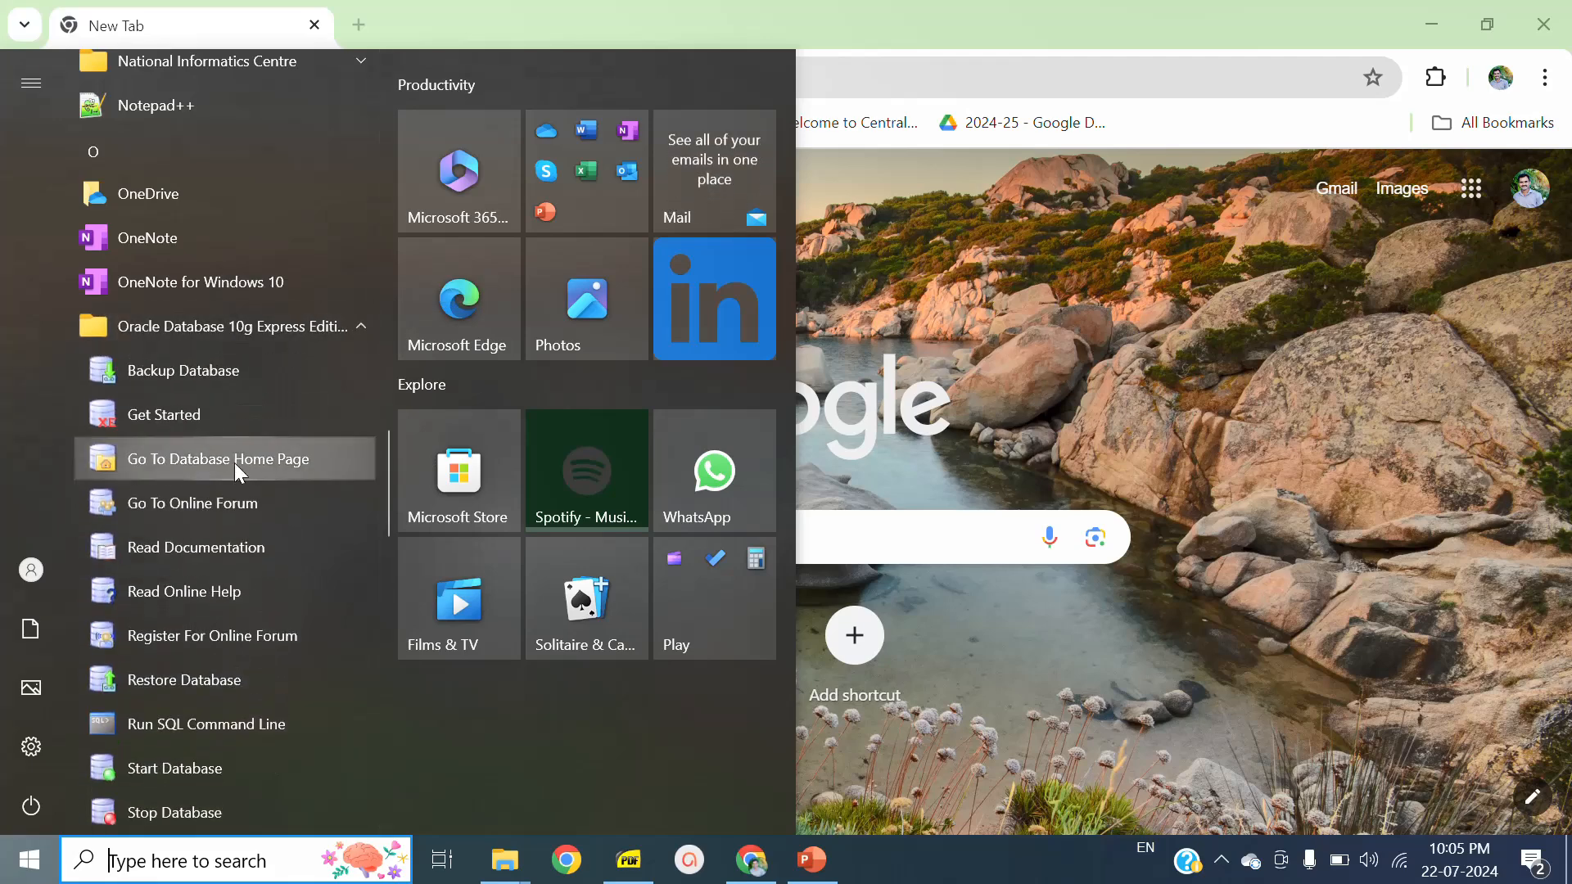
left_click(234, 463)
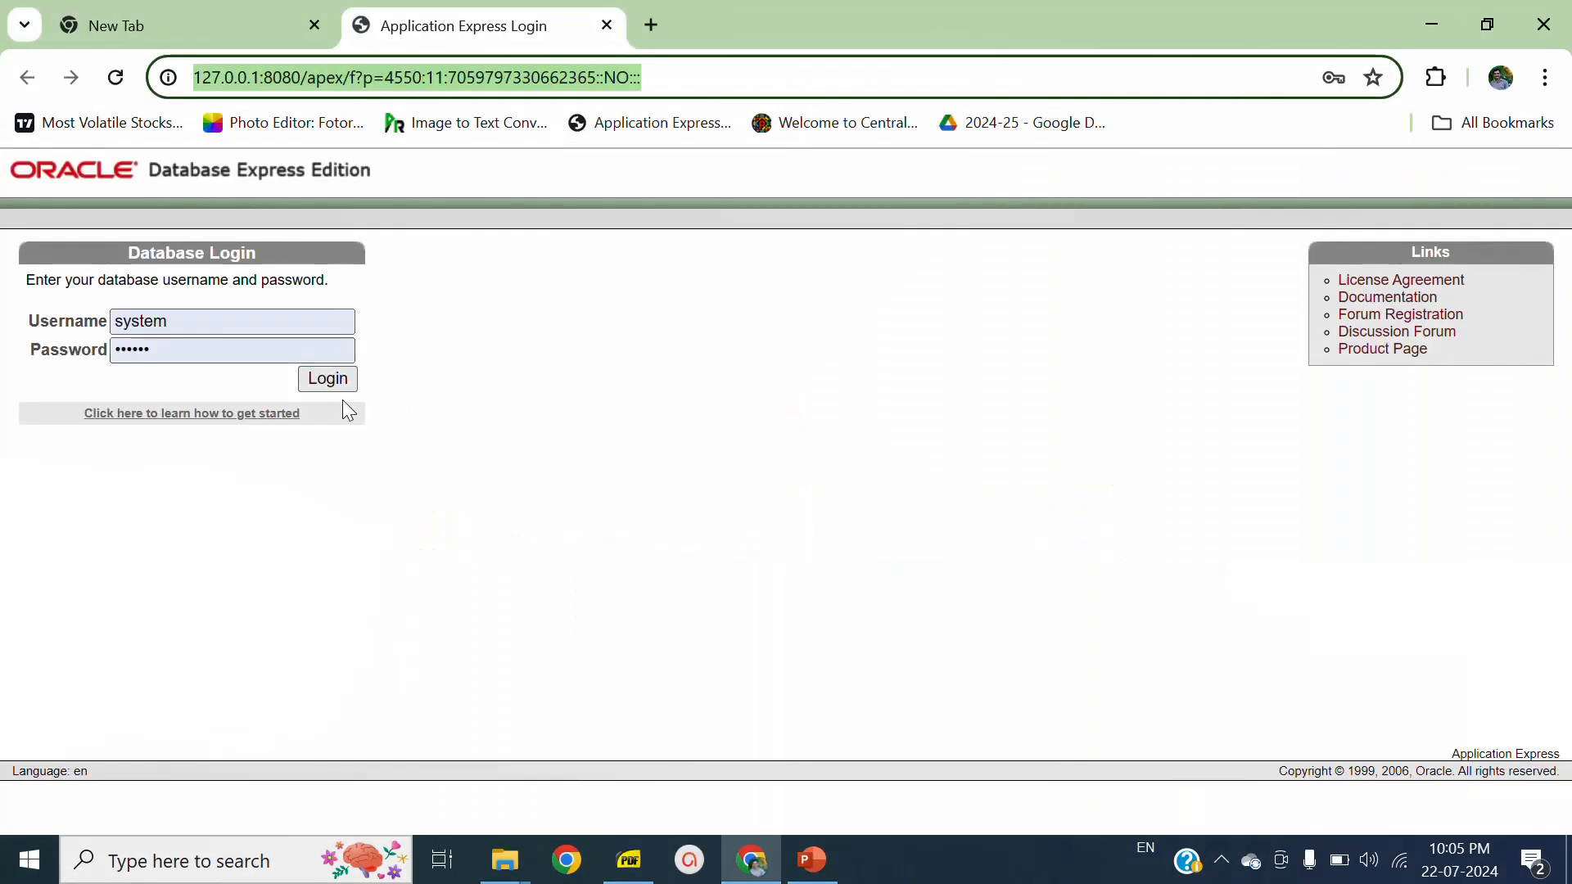